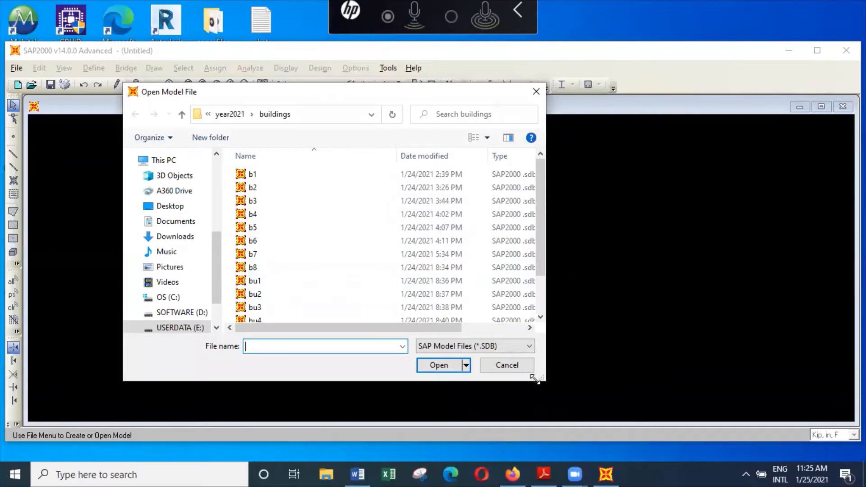
# Open the model b1 from the buildings folder and fit the whole grid in the plan view
pyautogui.click(272, 177)
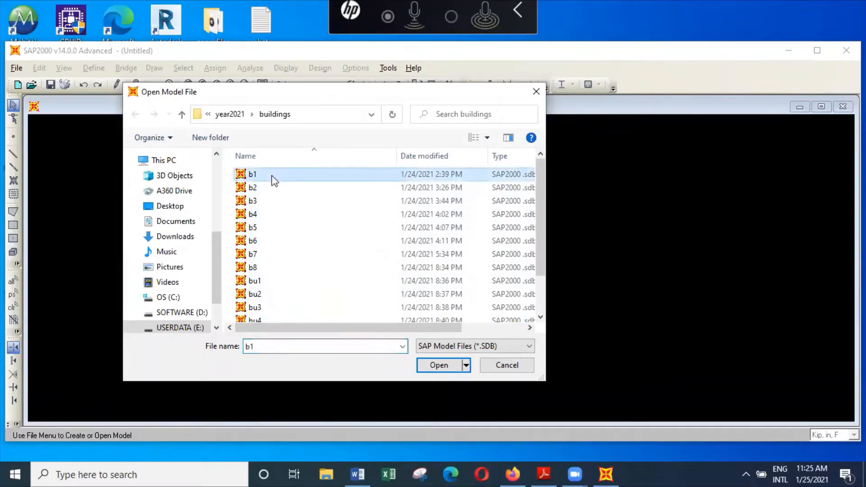
pyautogui.click(446, 365)
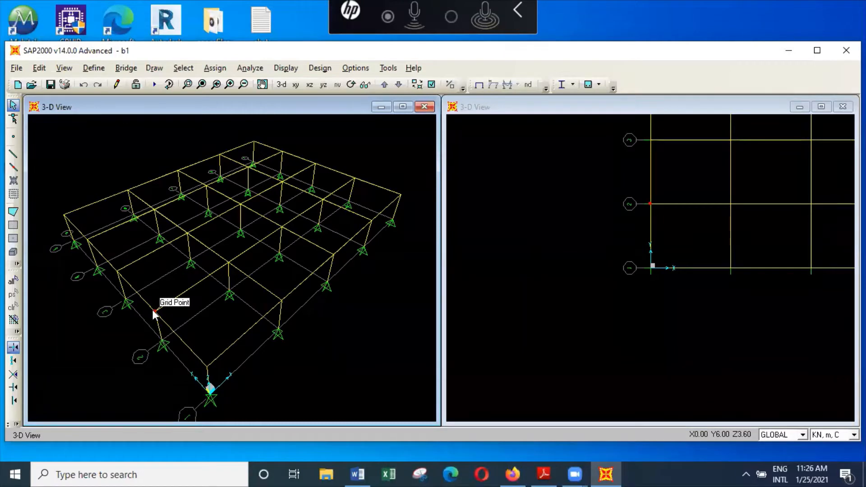
pyautogui.click(511, 304)
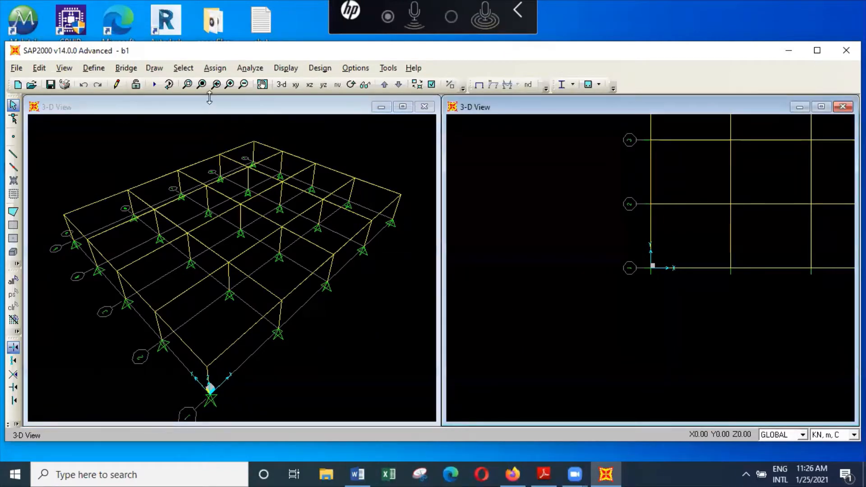
pyautogui.click(203, 84)
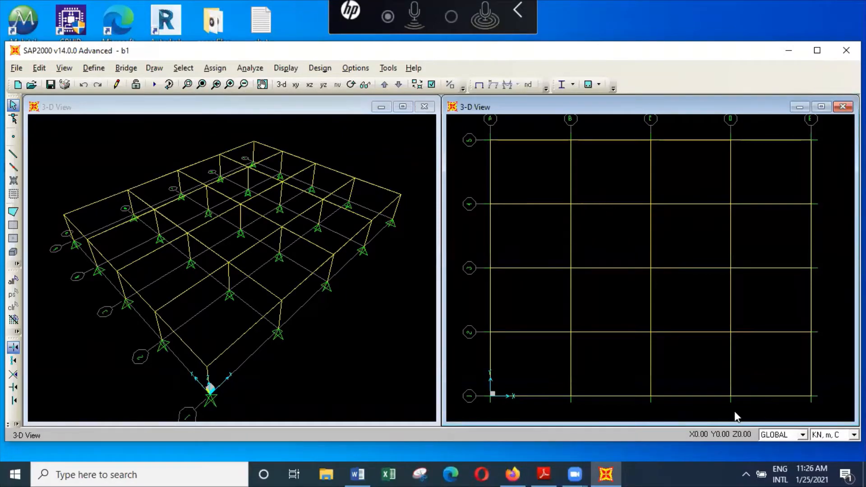
# Review the defined concrete materials for beams, columns, pile caps, piles, slabs and walls
pyautogui.click(95, 69)
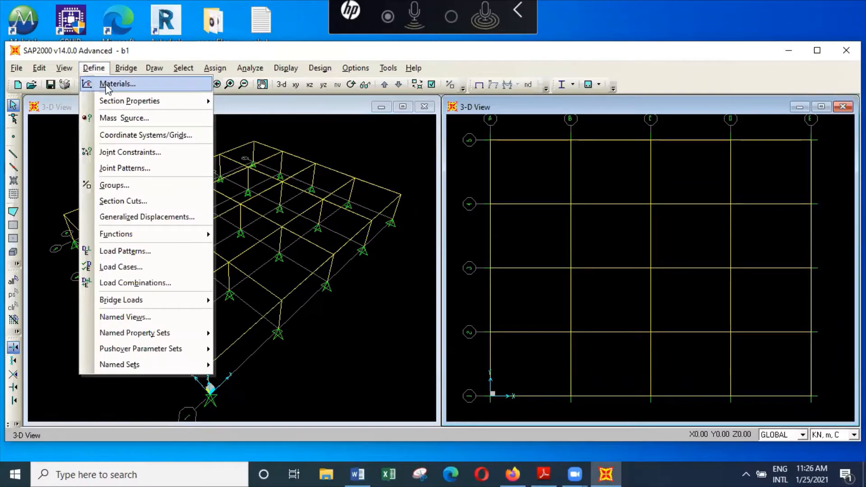
pyautogui.click(107, 86)
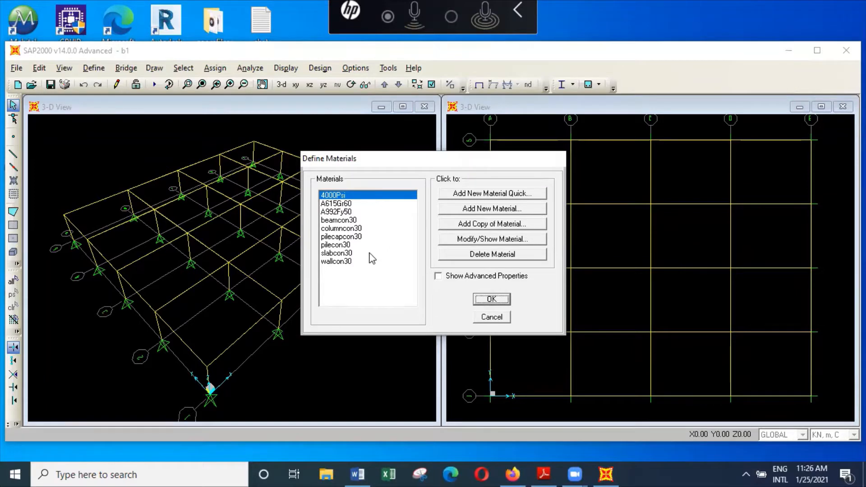
pyautogui.click(367, 220)
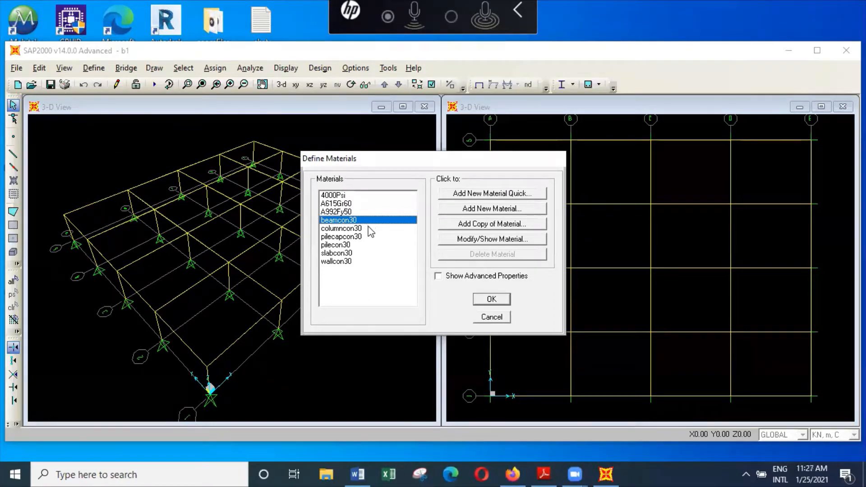
pyautogui.click(357, 229)
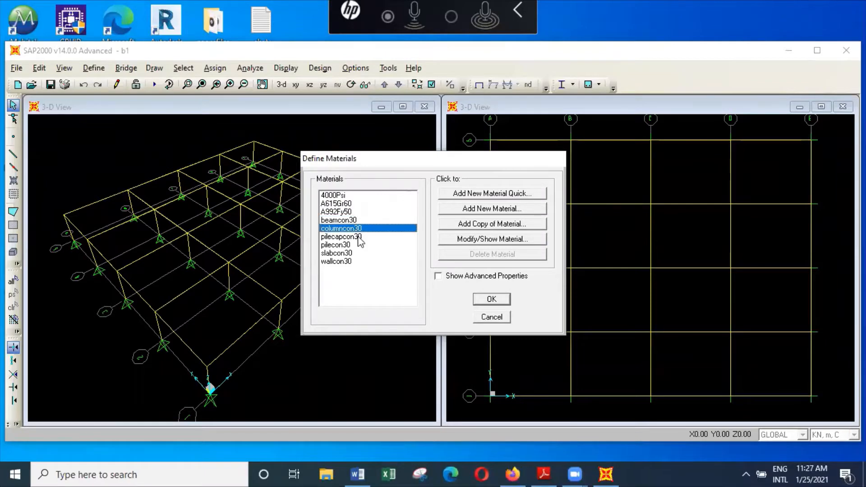
pyautogui.click(357, 238)
pyautogui.click(351, 245)
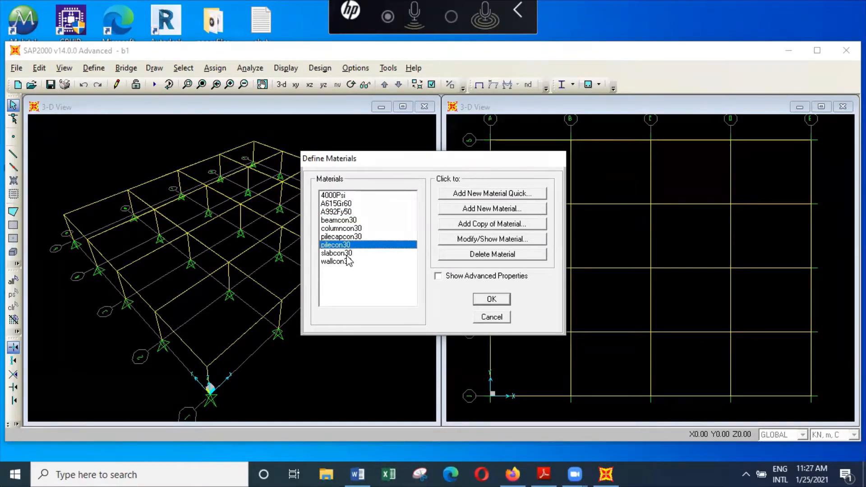
pyautogui.click(348, 253)
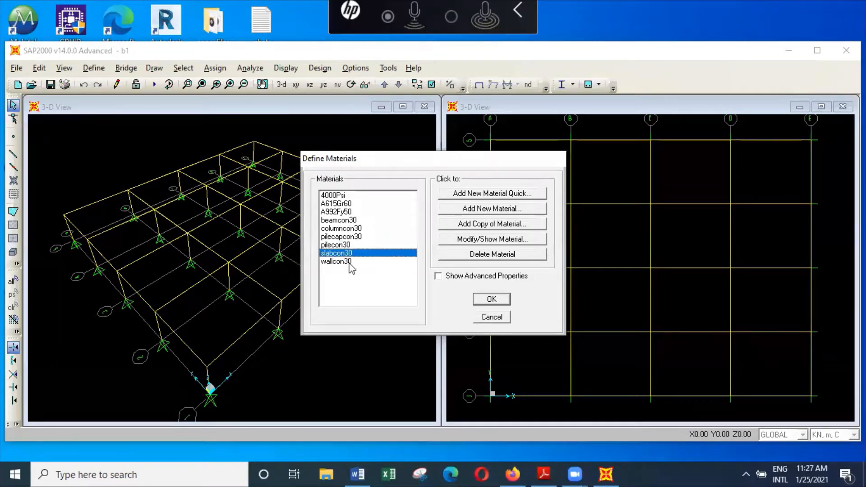
pyautogui.click(349, 262)
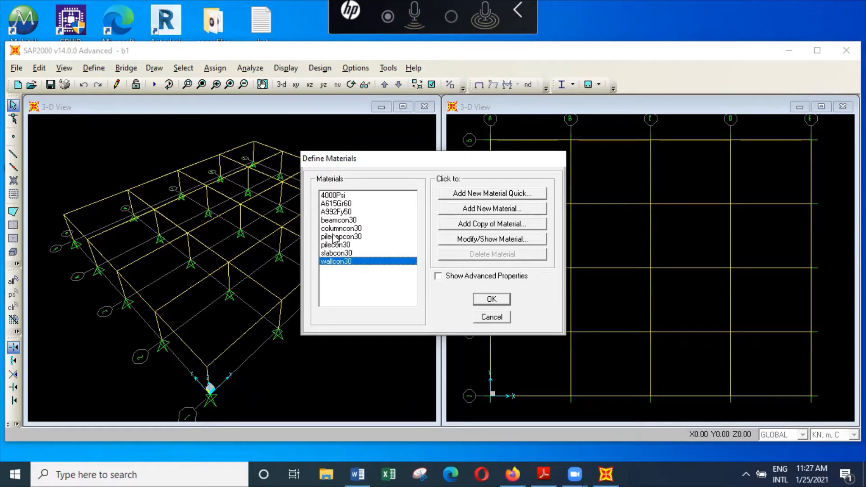
pyautogui.click(494, 318)
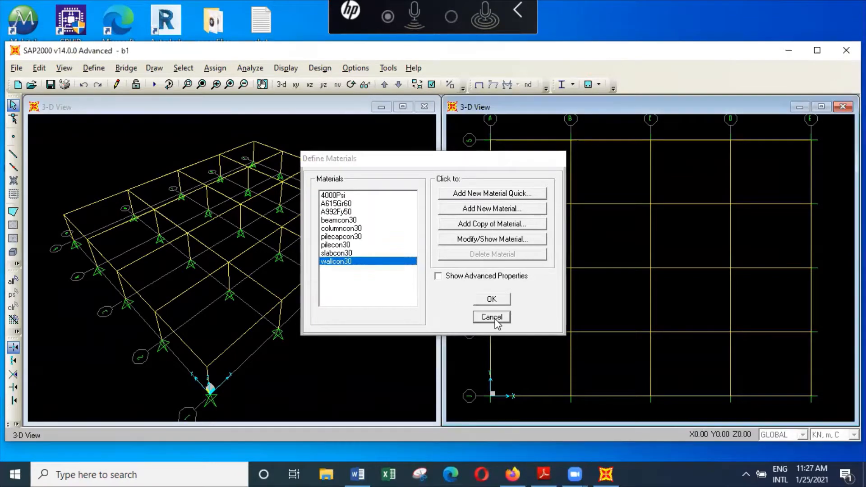
# Examine the property data of the beamcon30 material, including its weight, elasticity and compressive strength
pyautogui.click(94, 67)
pyautogui.click(115, 84)
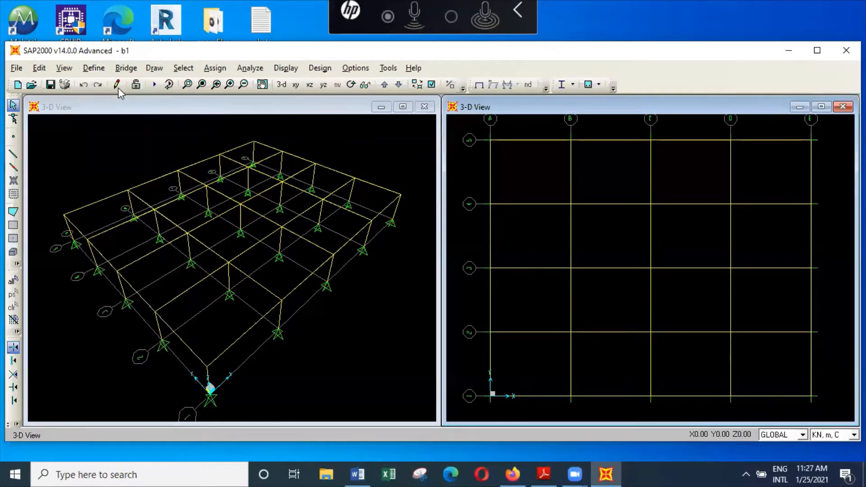
pyautogui.click(386, 221)
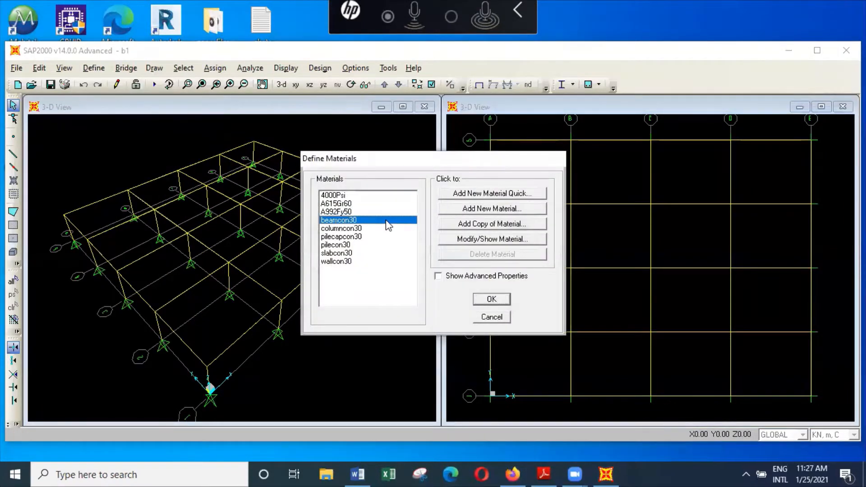
pyautogui.click(525, 237)
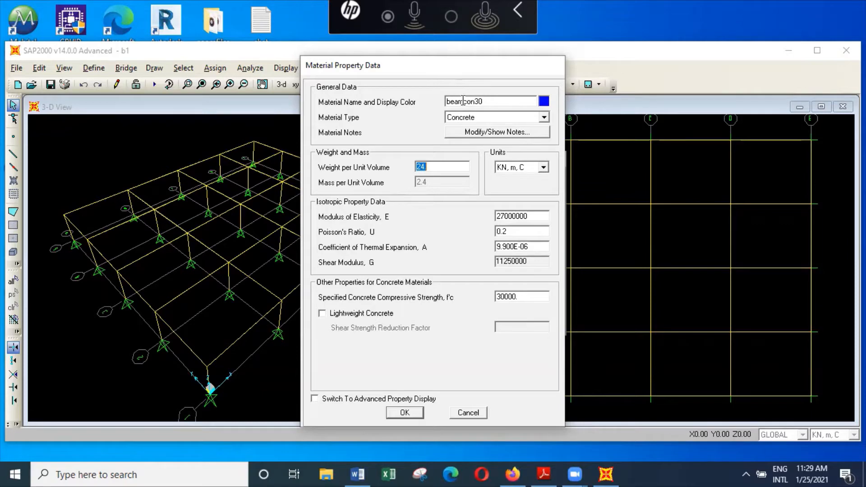
pyautogui.click(416, 411)
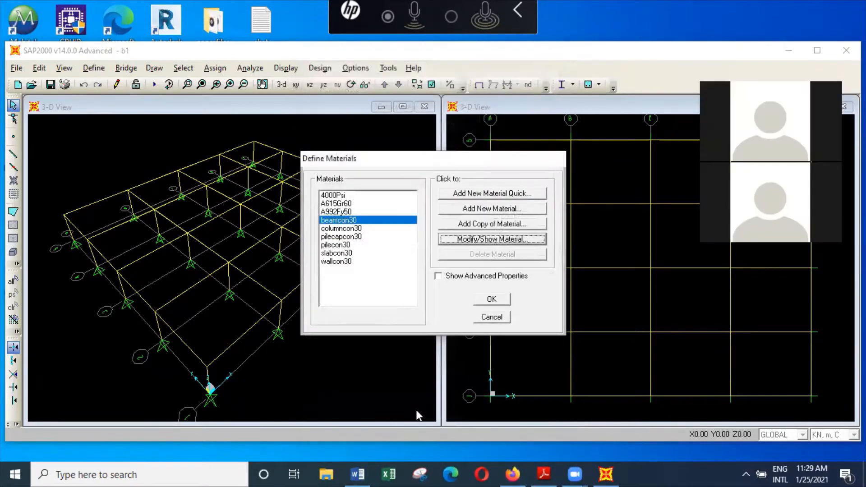
pyautogui.click(492, 299)
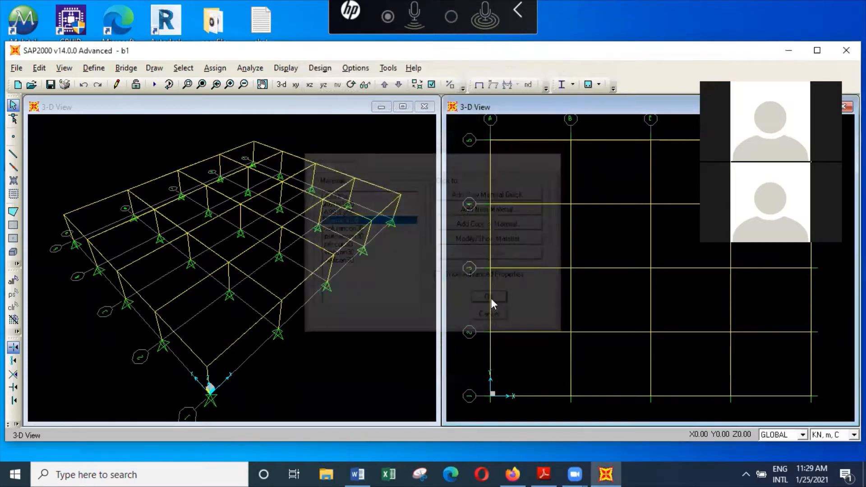
# Examine the material and dimensions of the column10001000 frame section
pyautogui.click(94, 67)
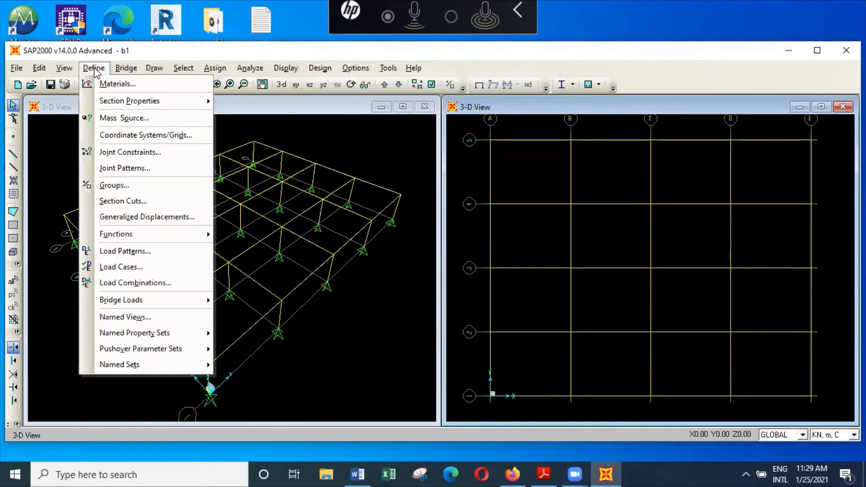
pyautogui.moveTo(121, 109)
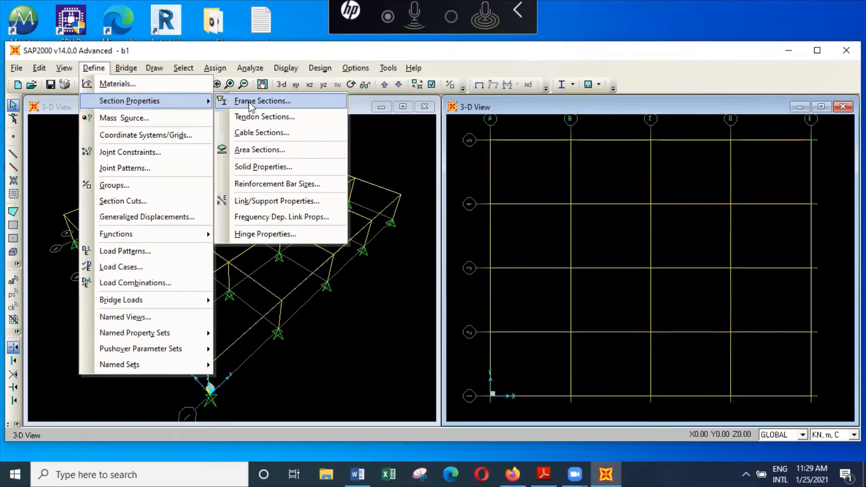
pyautogui.click(266, 101)
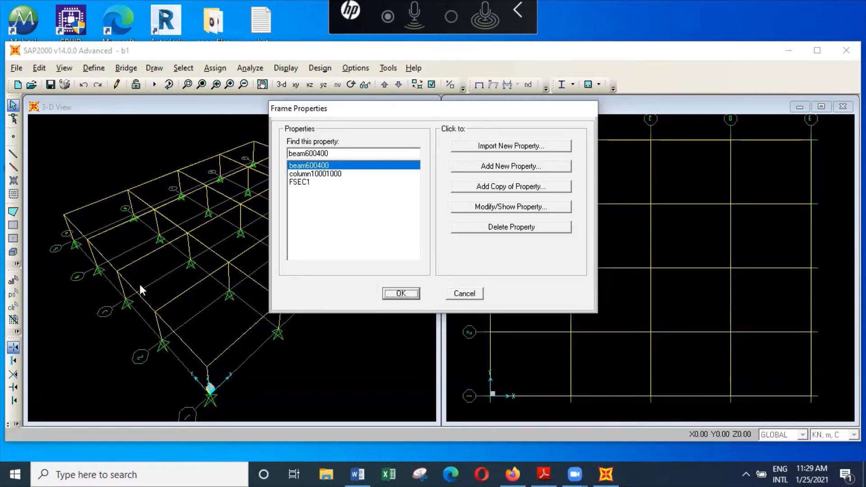
pyautogui.click(360, 174)
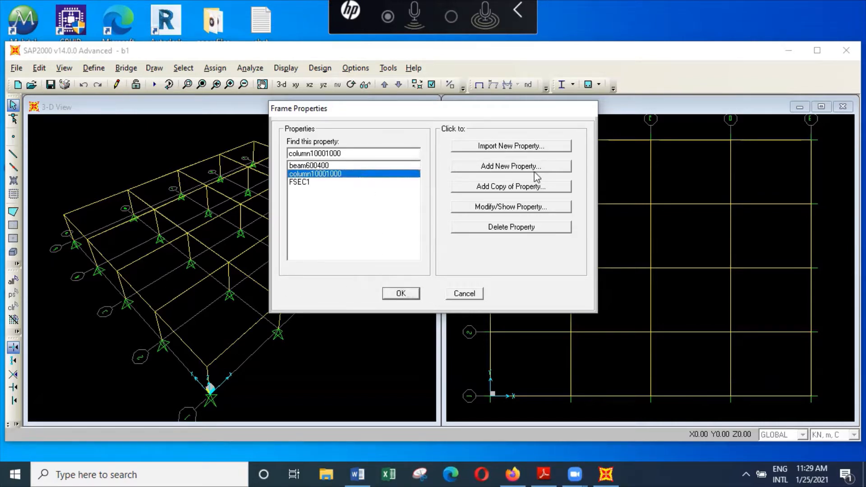
pyautogui.click(544, 207)
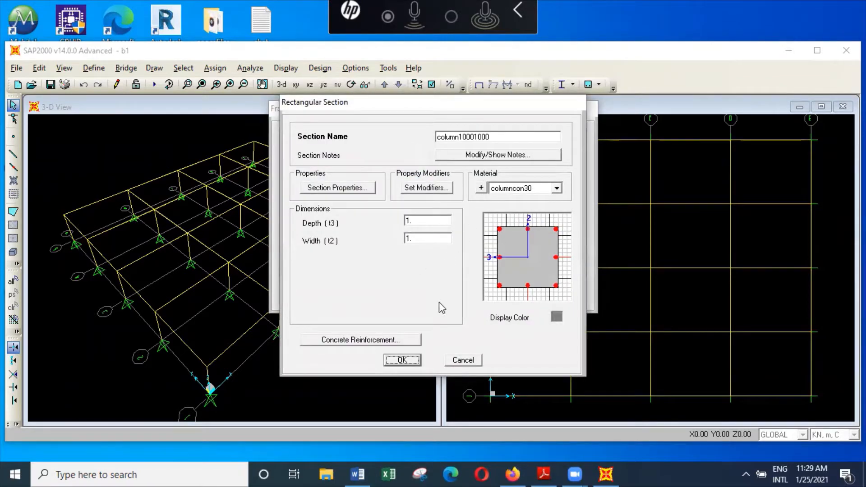
pyautogui.click(412, 363)
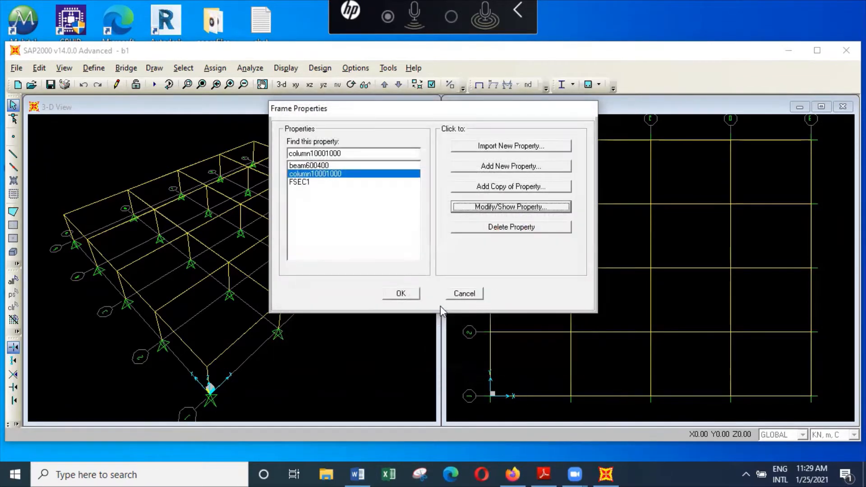
pyautogui.click(465, 294)
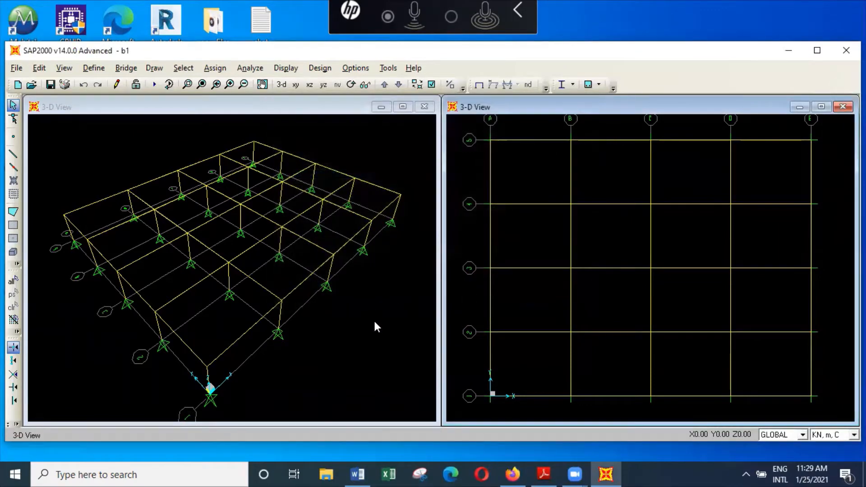
# Open the model b2 without saving the changes to b1
pyautogui.click(16, 68)
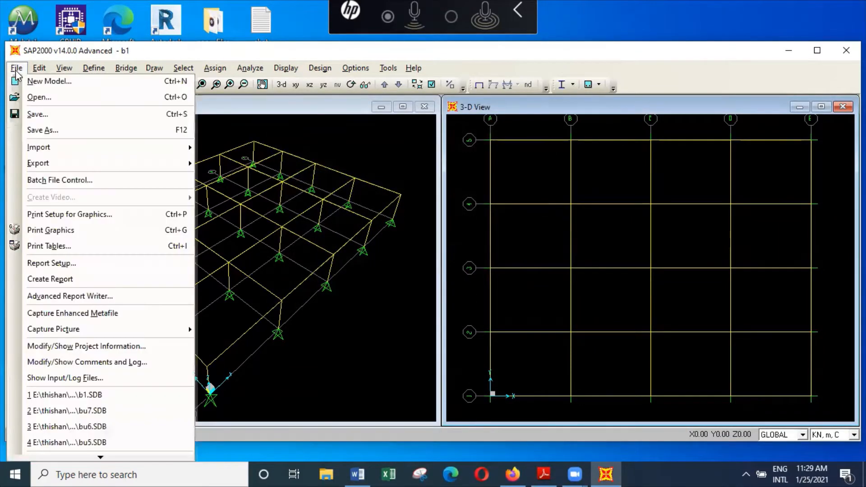
pyautogui.click(39, 98)
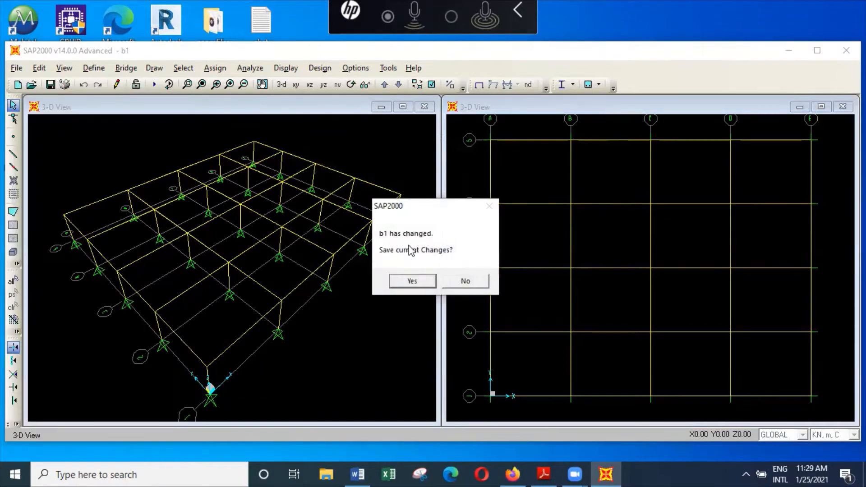
pyautogui.click(464, 281)
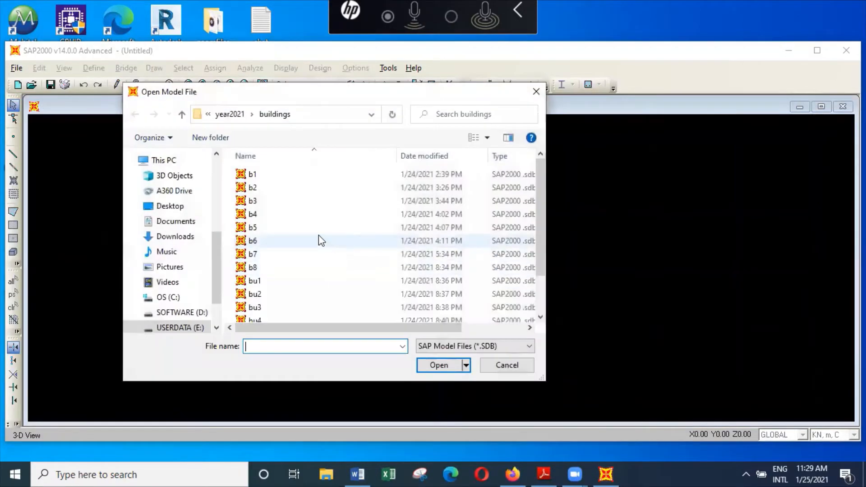
pyautogui.click(283, 188)
pyautogui.click(439, 366)
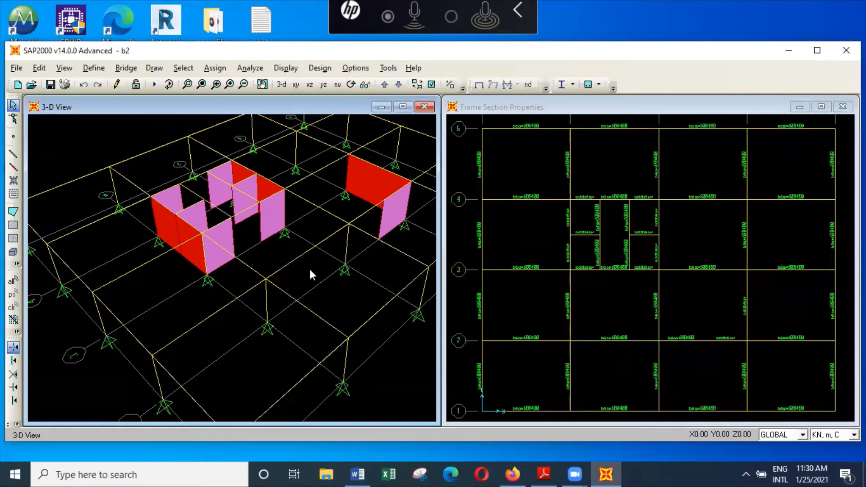
# Delete the two adjoining wall panels at the near corner of the central wall core on grid line 3
pyautogui.scroll(-2, 310, 269)
pyautogui.scroll(-1, 306, 267)
pyautogui.scroll(-3, 307, 269)
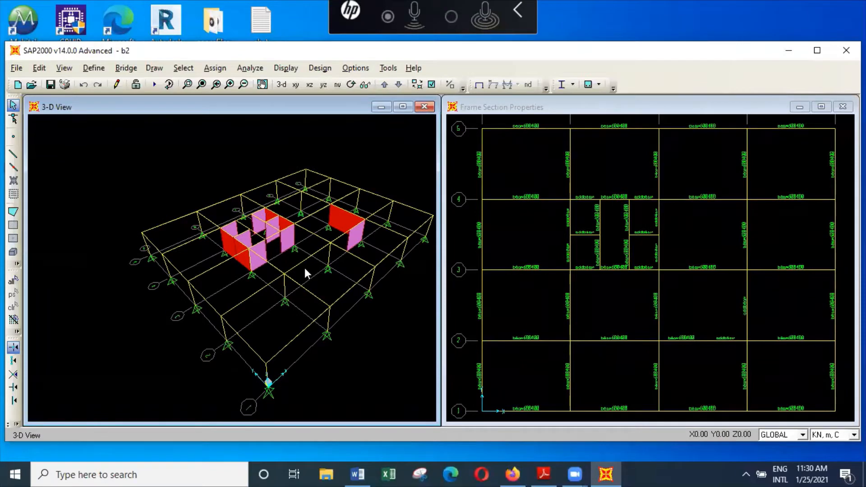
pyautogui.click(262, 84)
pyautogui.moveTo(280, 235); pyautogui.dragTo(264, 247)
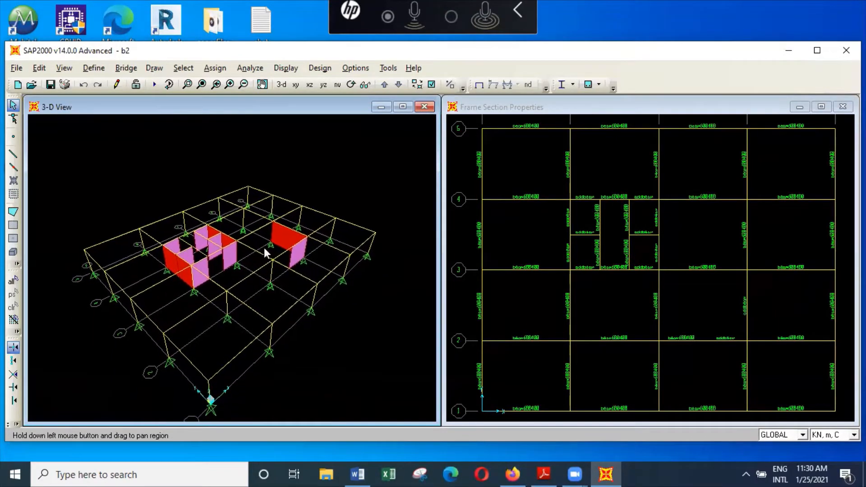
pyautogui.scroll(5, 206, 260)
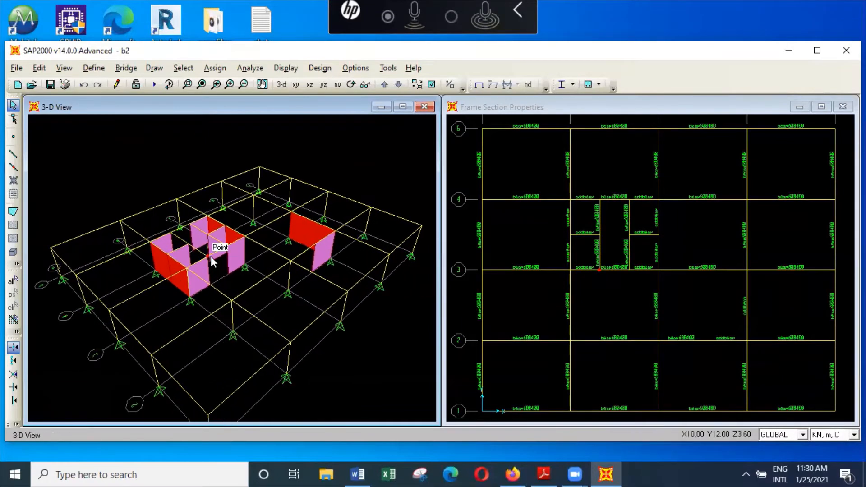
pyautogui.scroll(3, 214, 258)
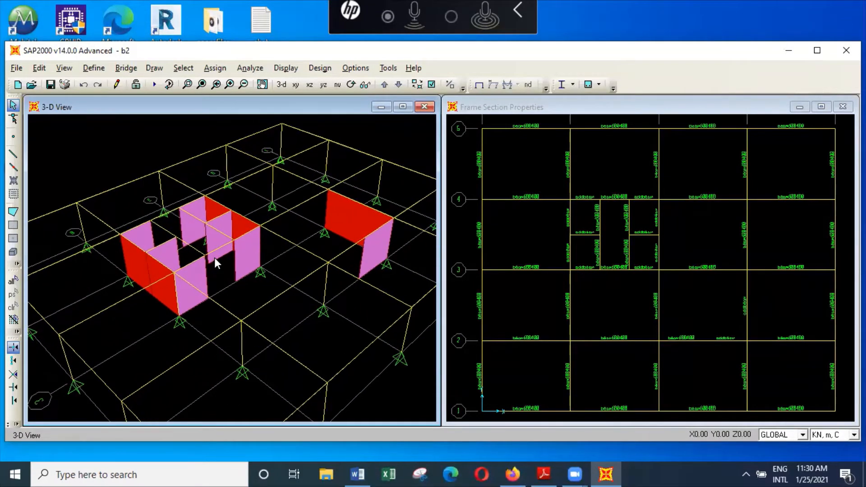
pyautogui.scroll(3, 215, 260)
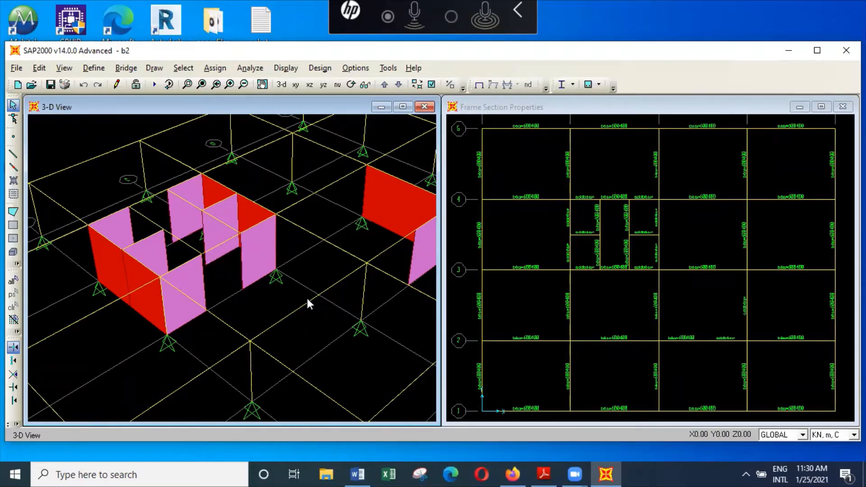
pyautogui.click(194, 286)
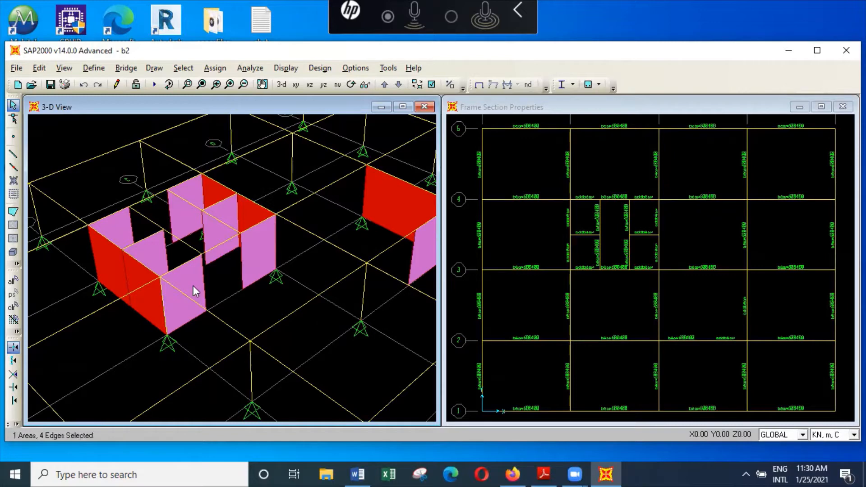
pyautogui.click(134, 272)
pyautogui.press('Delete')
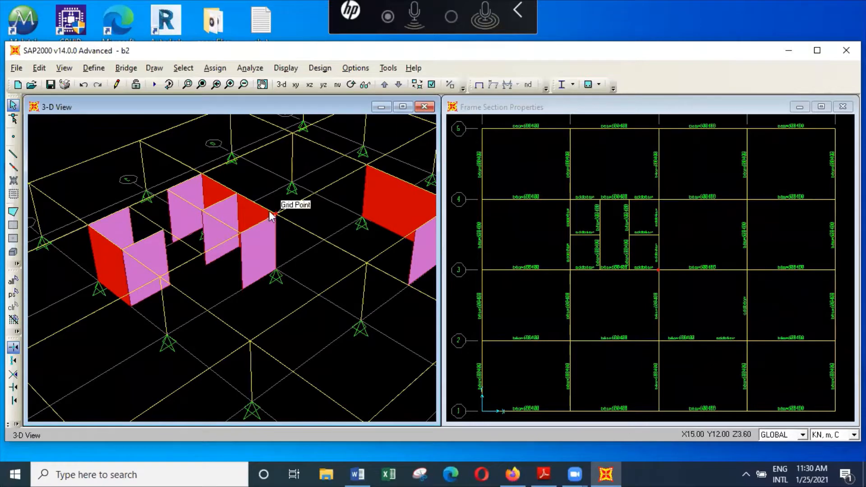
# Extrude the two core-edge beams at grid intersection B-3 into wall300 areas, with dx 0, dy 0, dz -3.6 and number 1
pyautogui.click(583, 268)
pyautogui.click(570, 251)
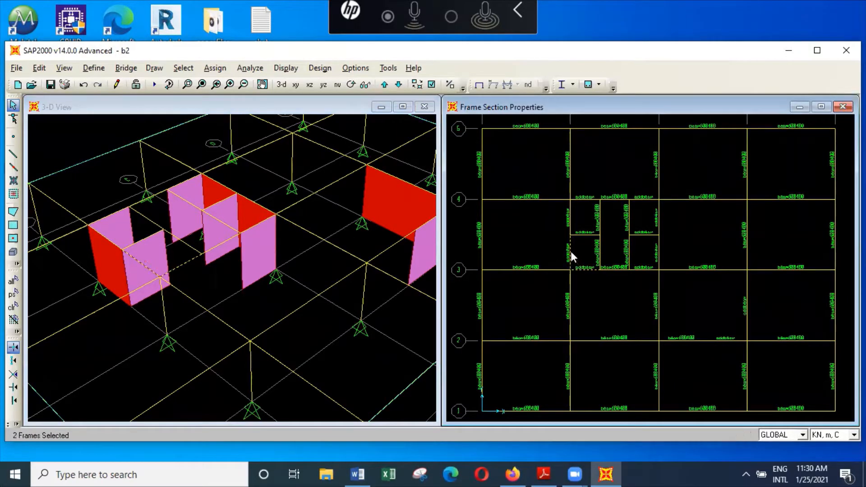
pyautogui.click(39, 68)
pyautogui.moveTo(63, 230)
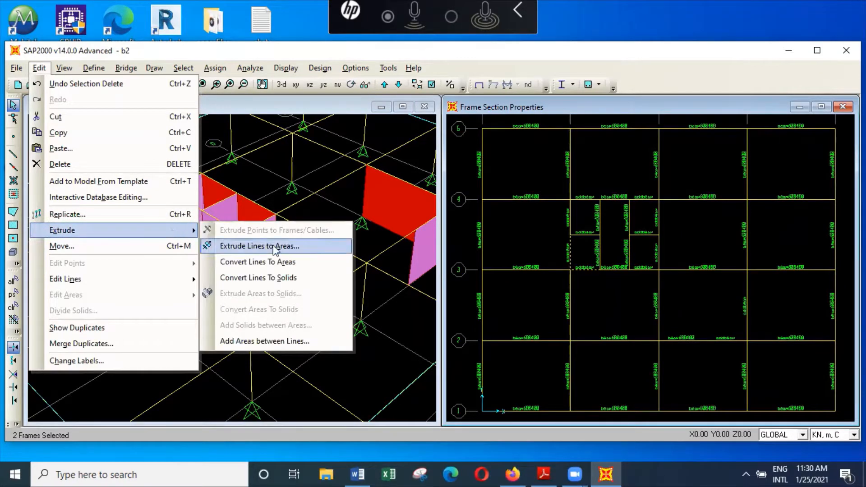
pyautogui.click(280, 246)
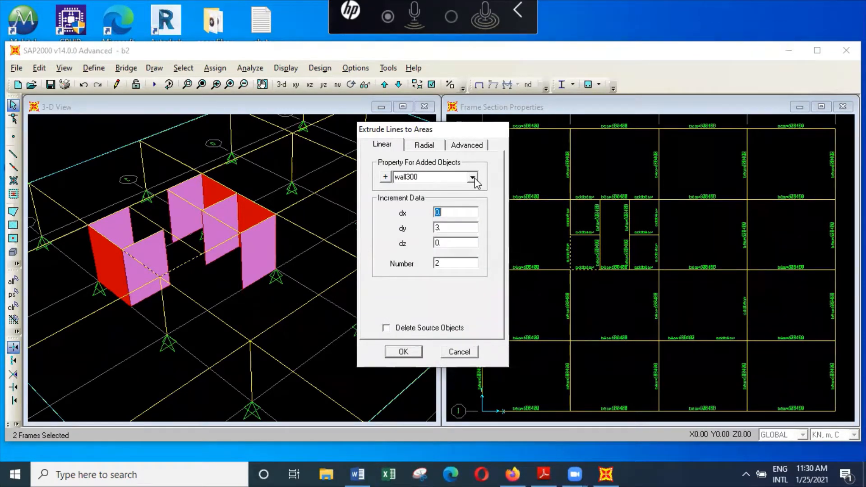
pyautogui.click(462, 228)
pyautogui.write('0')
pyautogui.click(459, 243)
pyautogui.write('-3.6')
pyautogui.doubleClick(452, 263)
pyautogui.write('1')
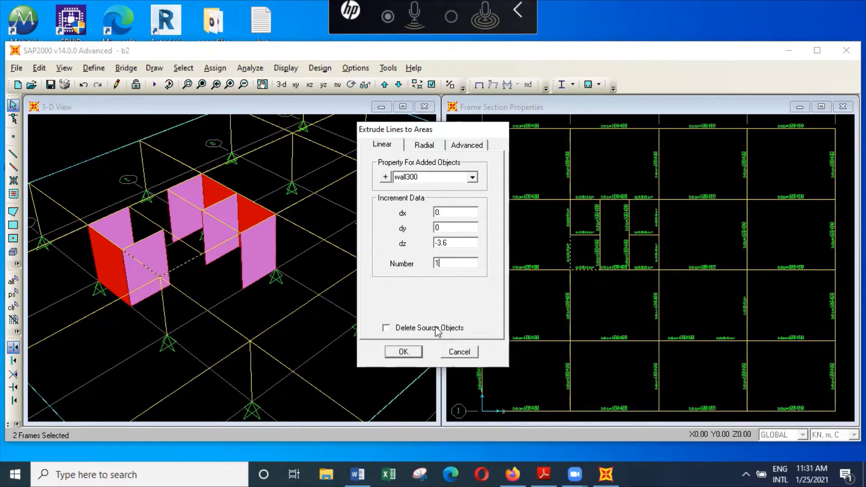
pyautogui.click(415, 352)
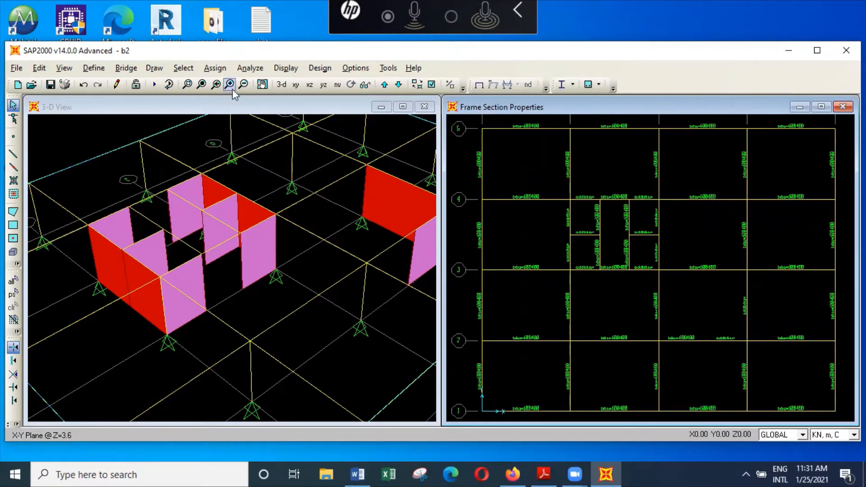
# Examine the wall panels in the whole 3-D model and the frame section labels around the central core in plan
pyautogui.click(243, 84)
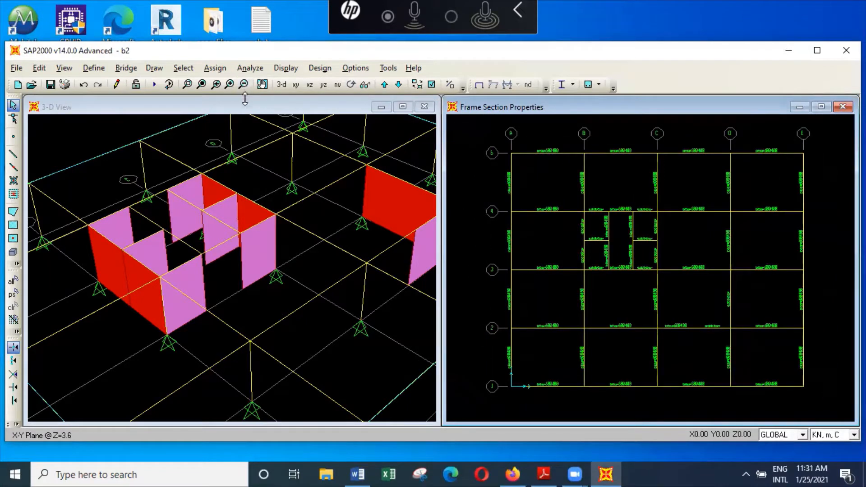
pyautogui.click(246, 107)
pyautogui.click(244, 84)
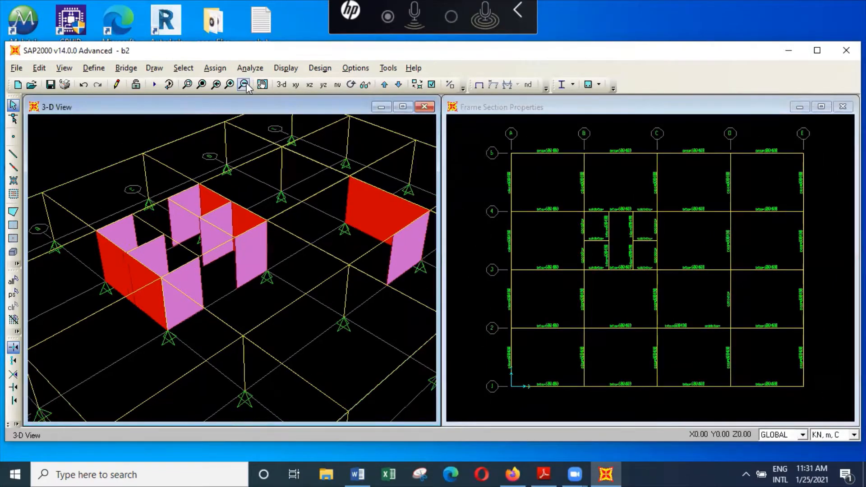
pyautogui.click(246, 85)
pyautogui.click(243, 84)
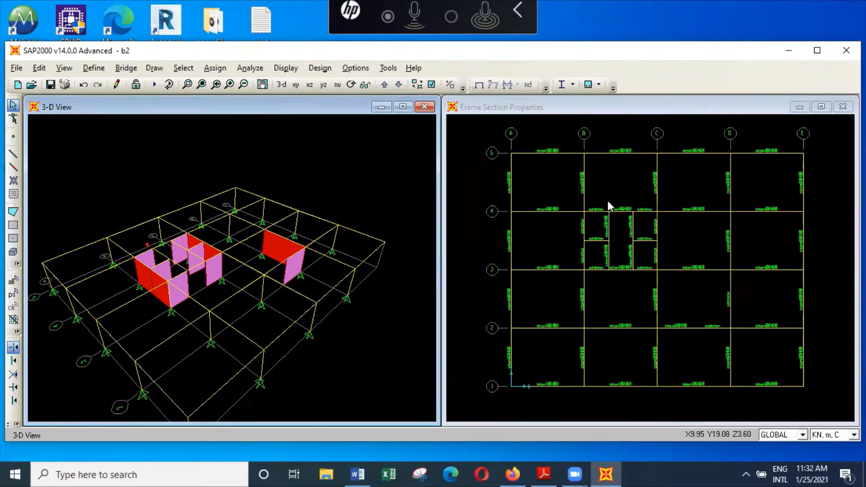
pyautogui.click(620, 204)
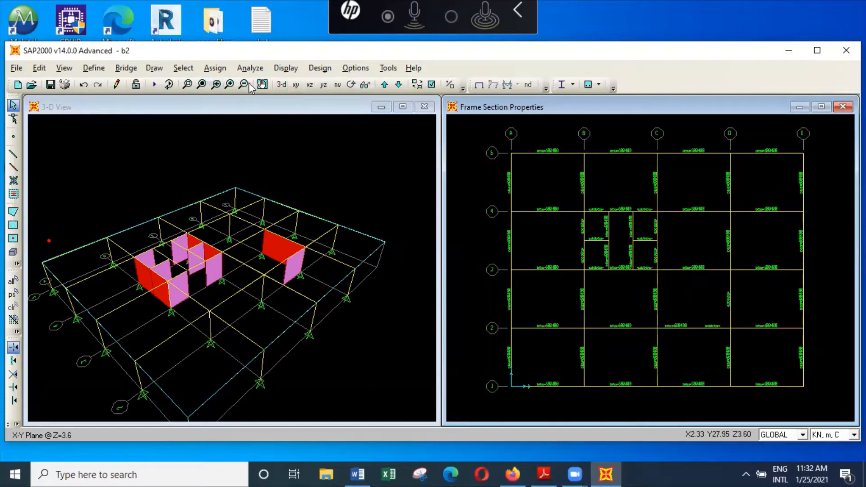
pyautogui.click(229, 84)
pyautogui.click(229, 85)
pyautogui.click(229, 84)
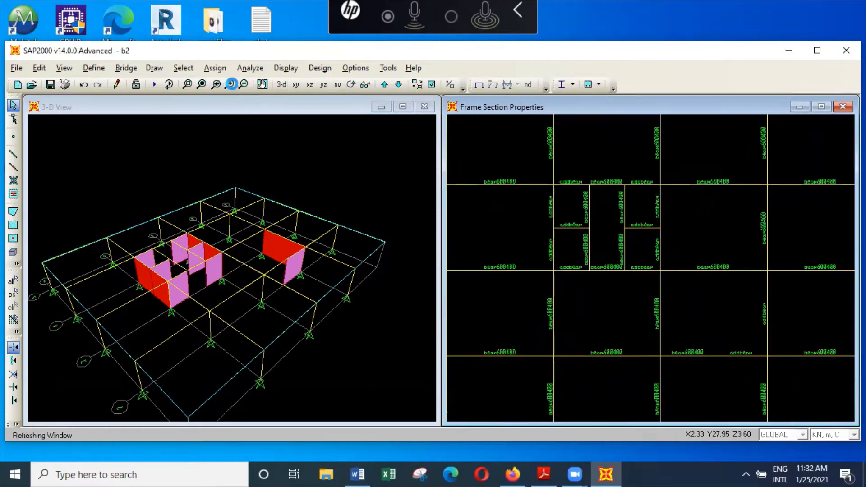
pyautogui.click(229, 84)
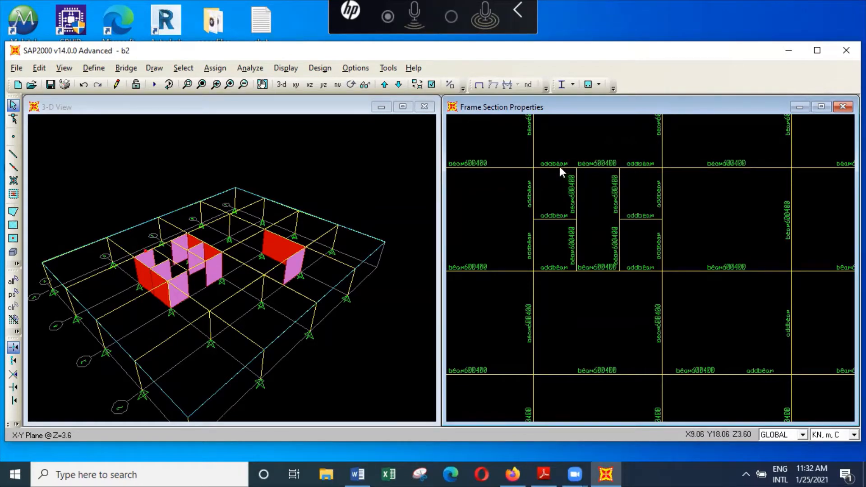
# Examine the material and dimensions of the addbeam frame section
pyautogui.click(94, 68)
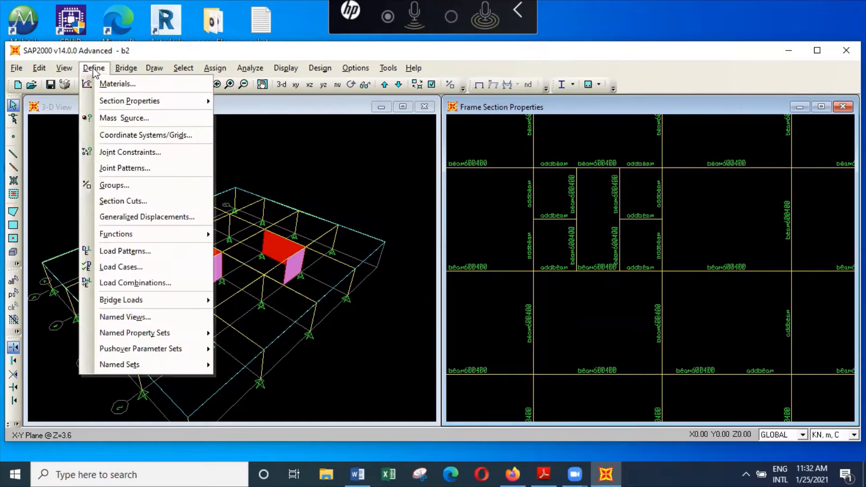
pyautogui.moveTo(114, 101)
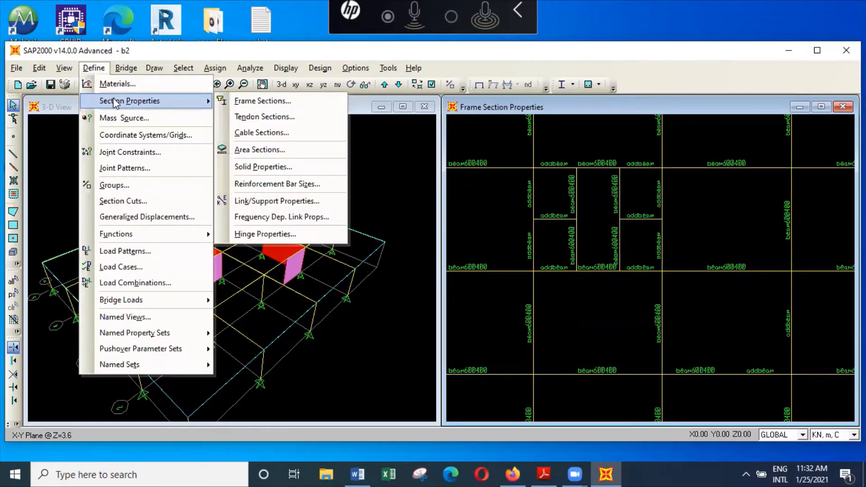
pyautogui.click(298, 104)
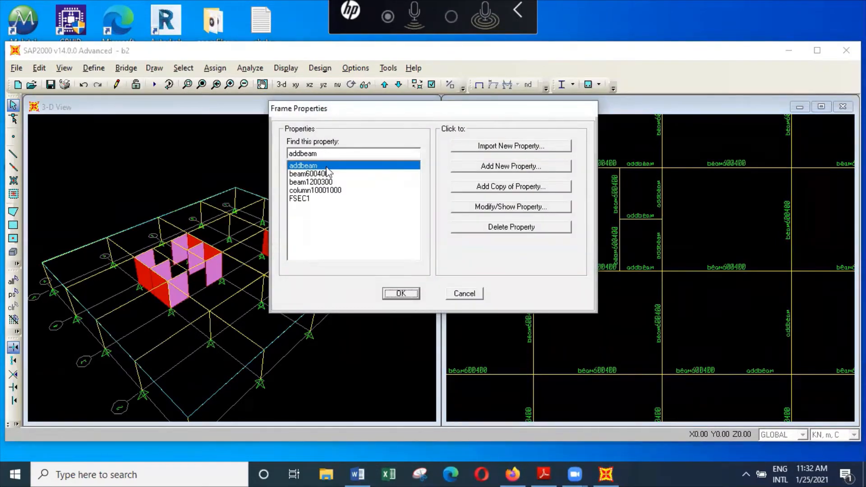
pyautogui.click(553, 208)
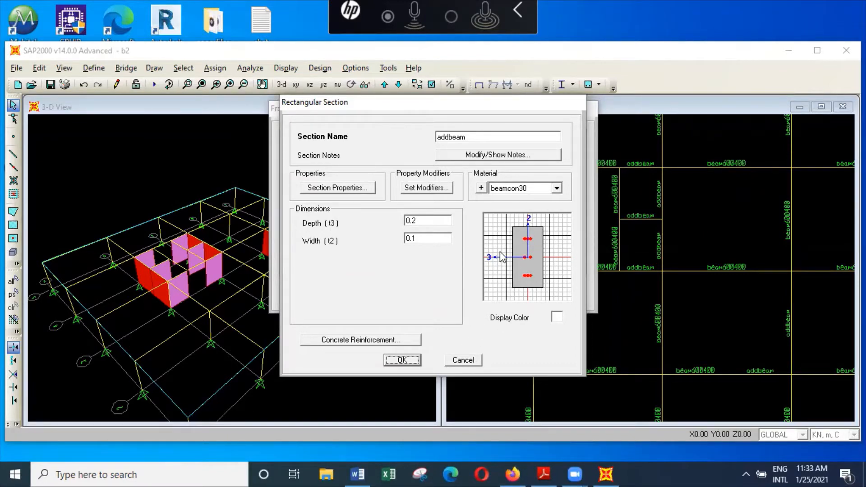
pyautogui.click(464, 360)
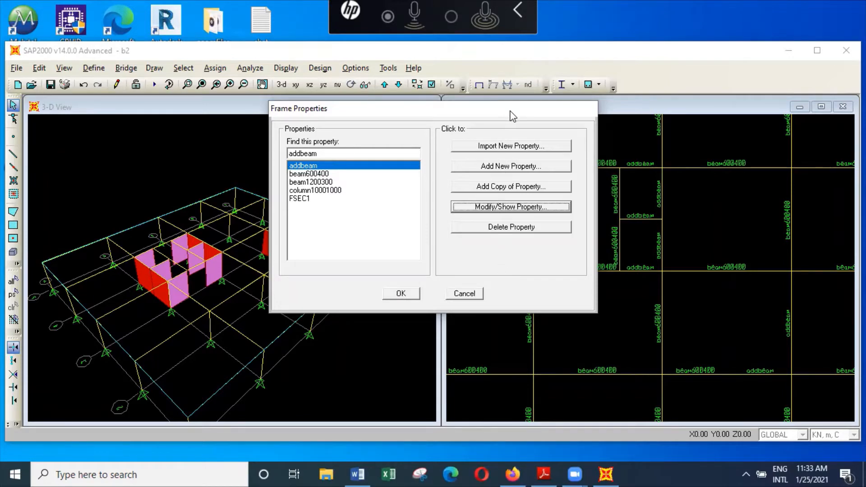
# Leave the frame sections list without changes and inspect the assignments of line object 62 in the wall core
pyautogui.moveTo(511, 112); pyautogui.dragTo(662, 183)
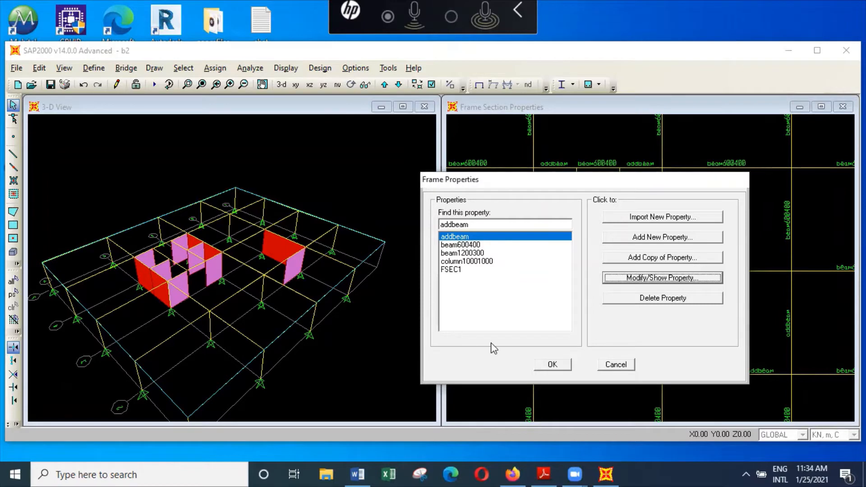
pyautogui.click(615, 364)
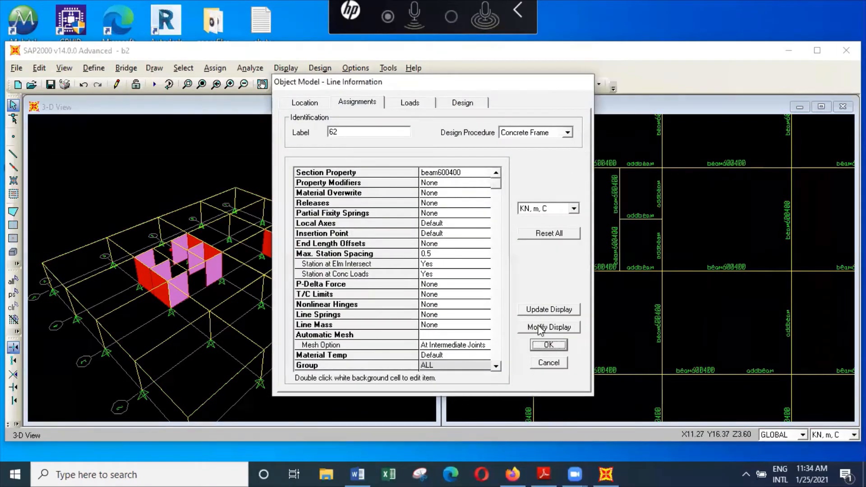
pyautogui.click(553, 364)
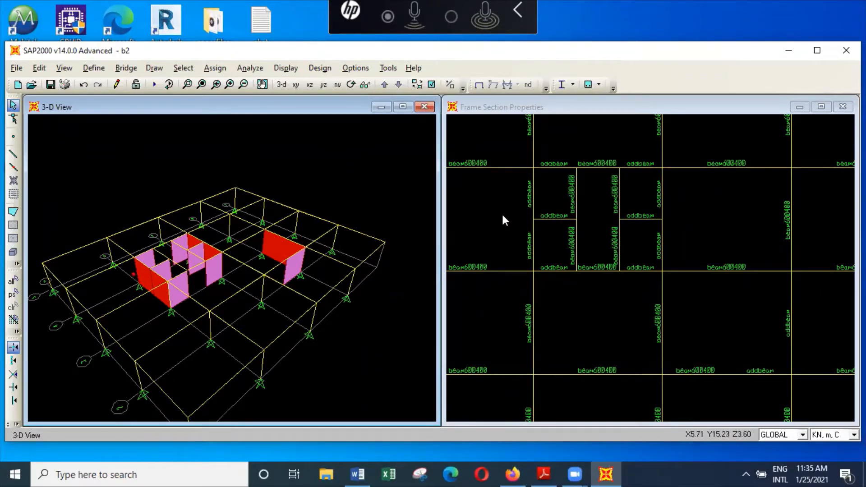
# Close b2 without saving its changes and open the model b3 from the buildings folder
pyautogui.click(17, 70)
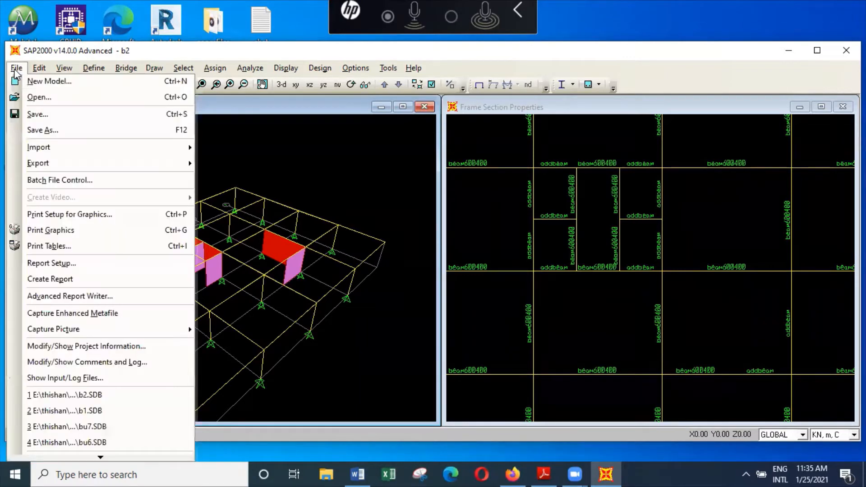
pyautogui.click(43, 81)
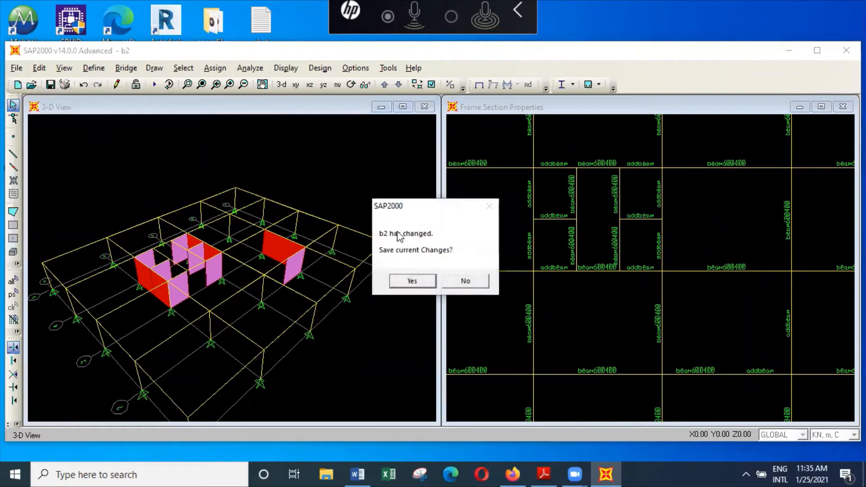
pyautogui.click(480, 280)
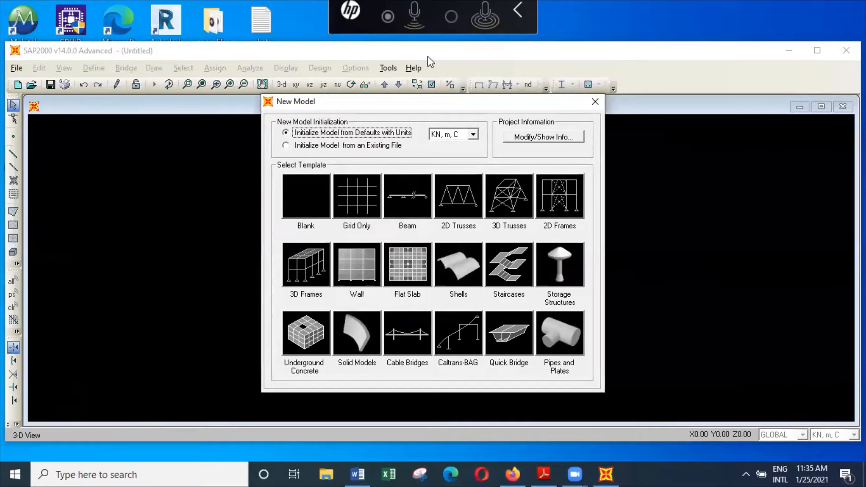
pyautogui.click(594, 101)
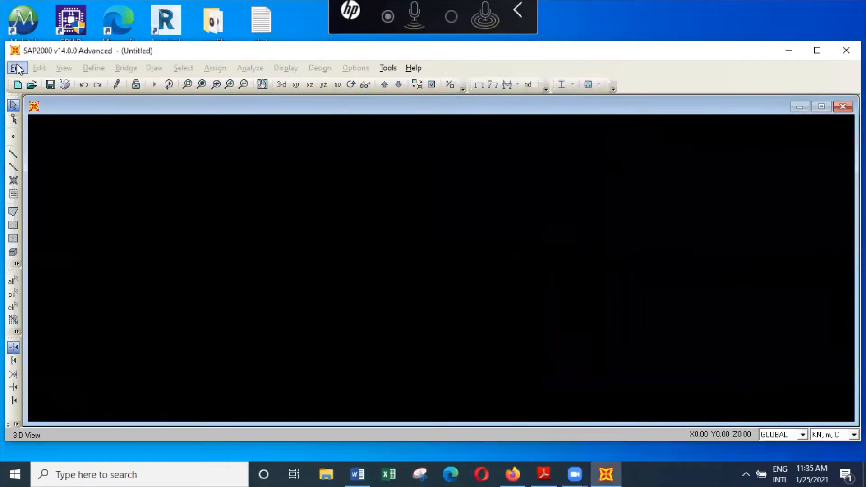
pyautogui.click(17, 68)
pyautogui.click(45, 97)
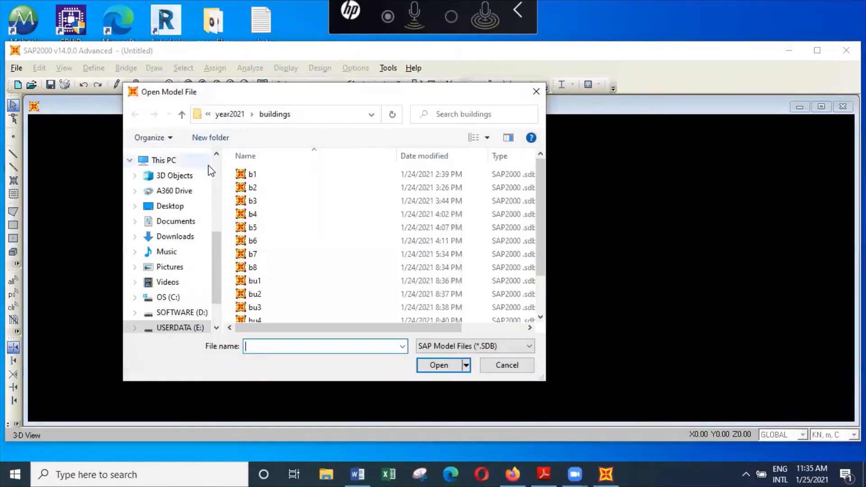
pyautogui.click(254, 201)
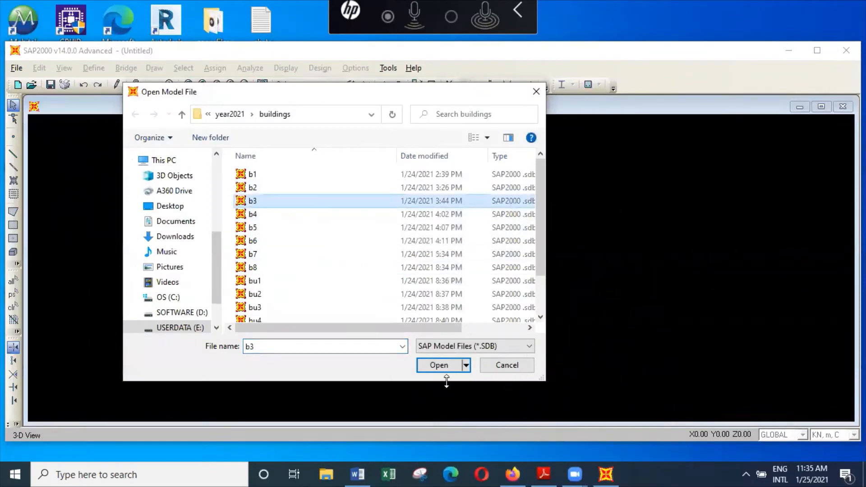
pyautogui.click(445, 367)
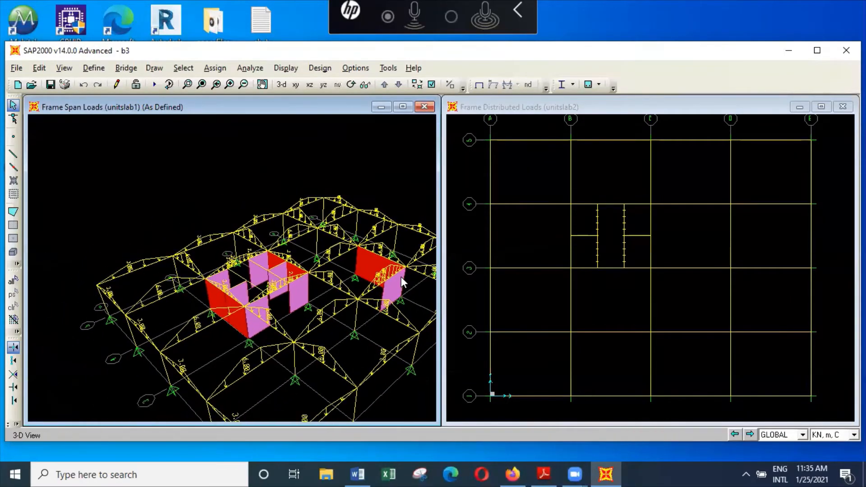
# Examine the unitslab1 span loads on the beams in the 3-D view, both overall and close up at the near corner panels
pyautogui.scroll(-1, 400, 277)
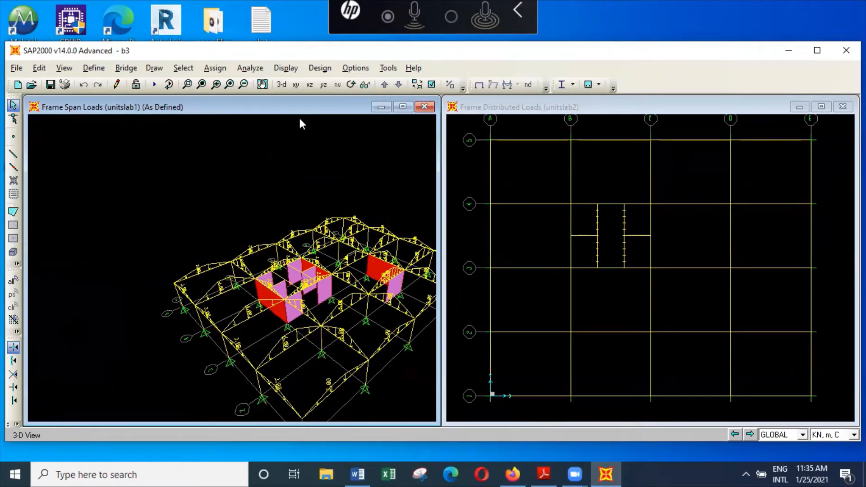
pyautogui.click(263, 85)
pyautogui.moveTo(359, 287); pyautogui.dragTo(246, 262)
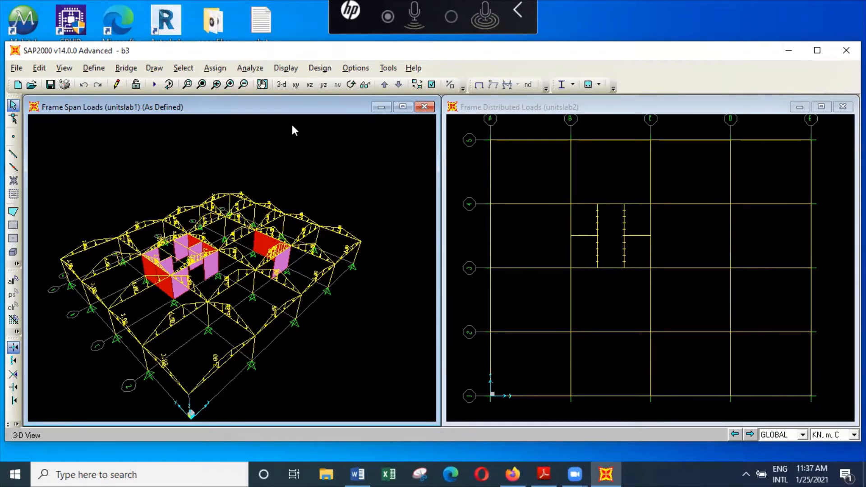
pyautogui.click(186, 85)
pyautogui.moveTo(136, 273); pyautogui.dragTo(293, 396)
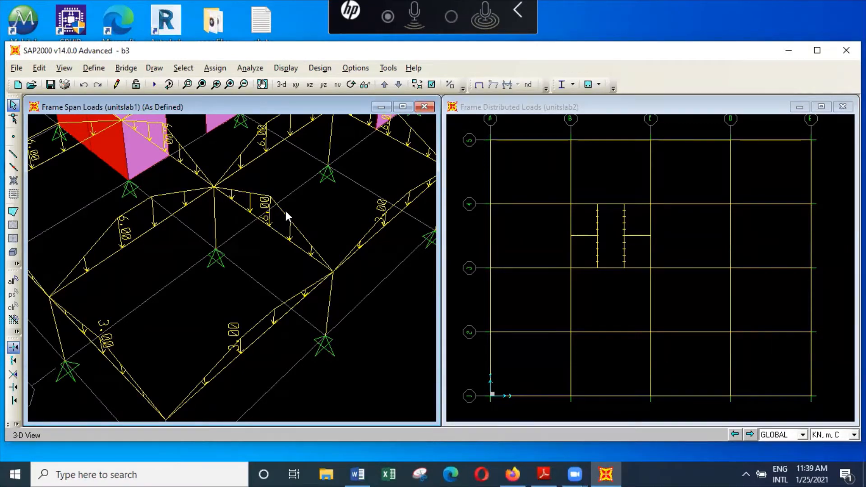
pyautogui.scroll(-3, 286, 210)
pyautogui.scroll(-3, 290, 220)
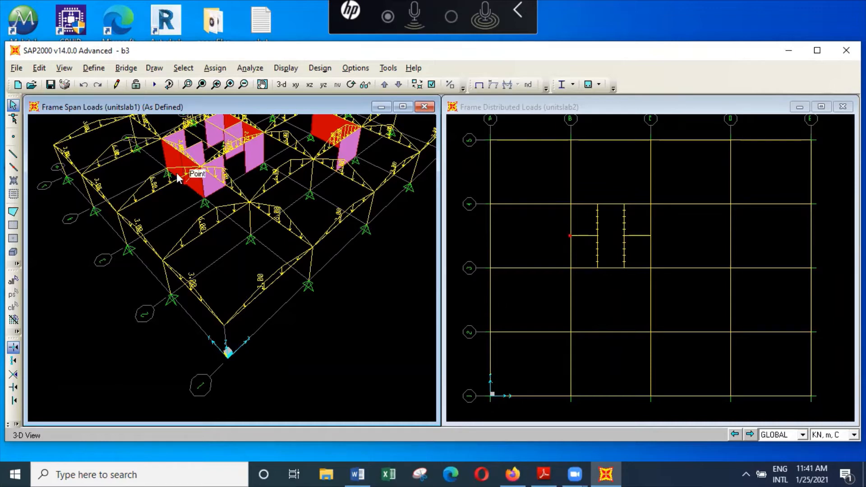
# Examine the beamcon30 material's weight, modulus of elasticity and concrete strength, leaving the materials list without changes
pyautogui.click(94, 68)
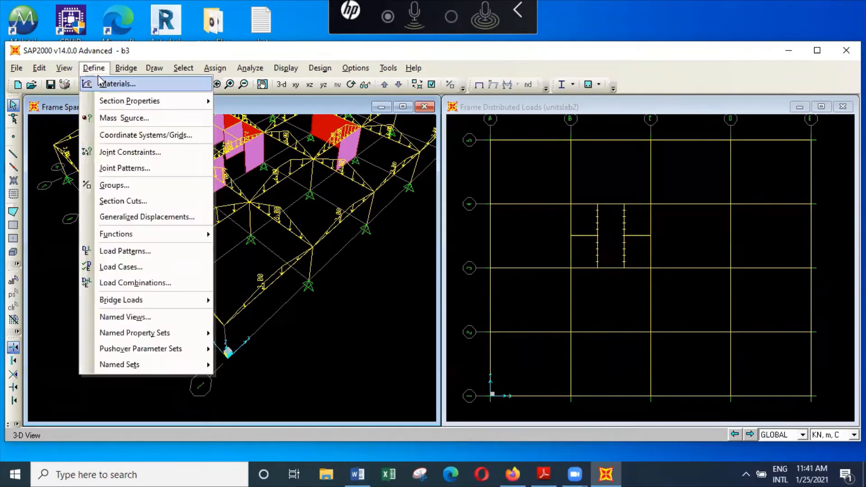
pyautogui.moveTo(112, 101)
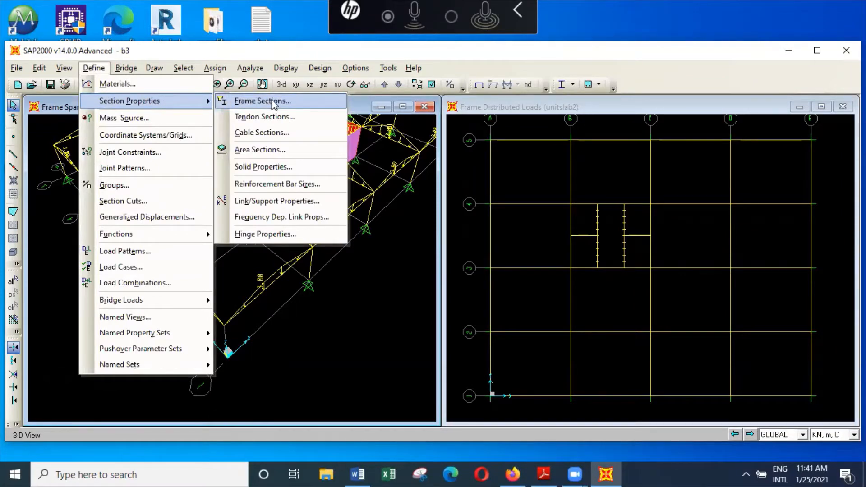
pyautogui.click(173, 84)
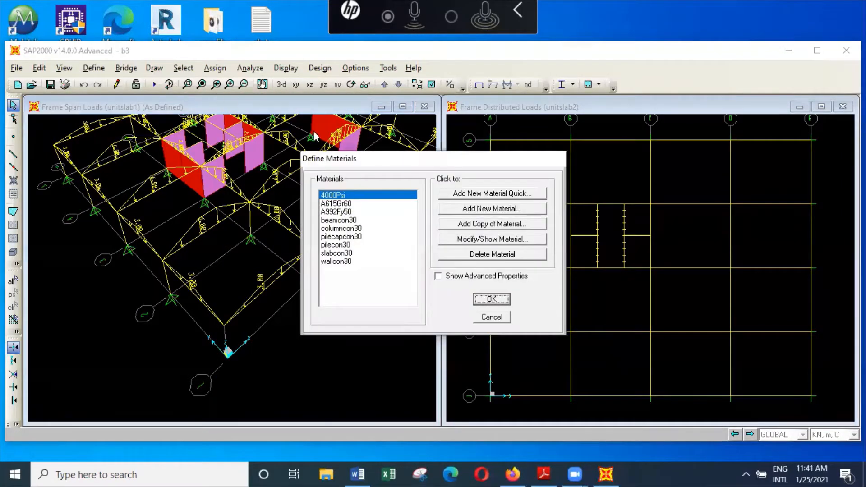
pyautogui.click(363, 220)
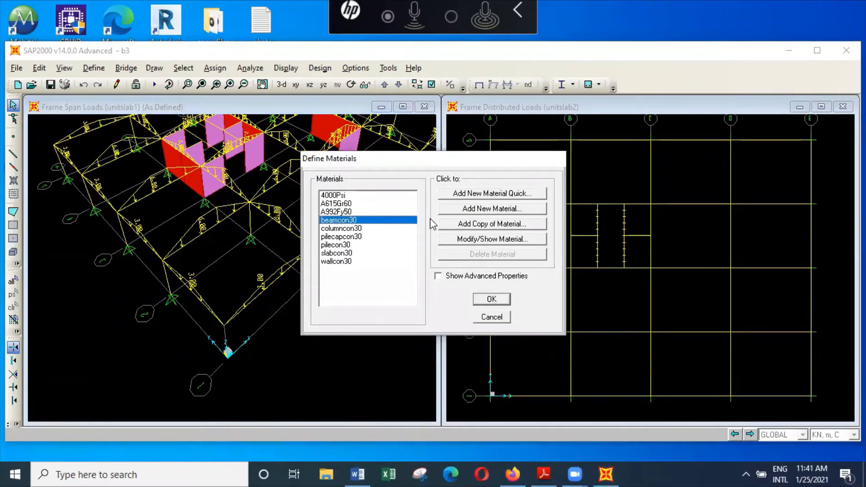
pyautogui.click(515, 242)
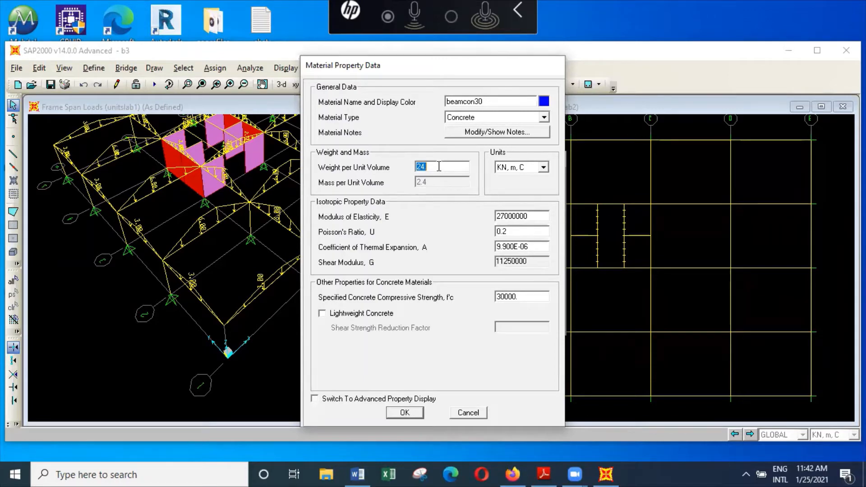
pyautogui.click(479, 413)
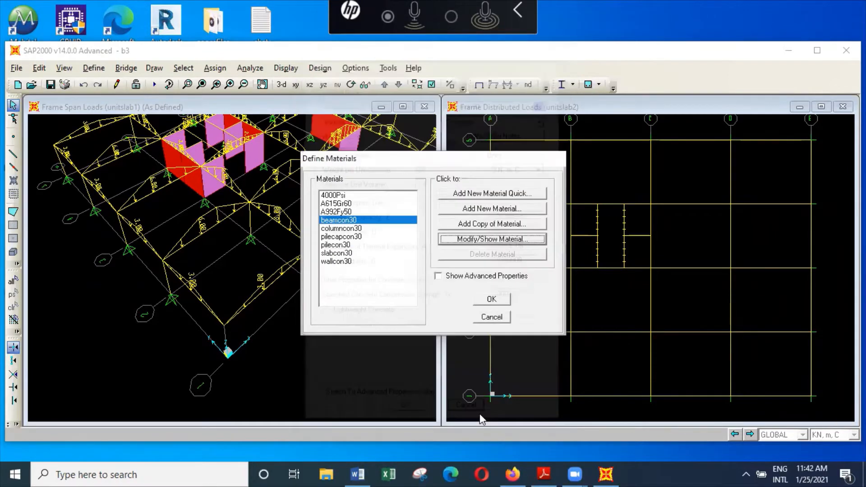
pyautogui.click(495, 321)
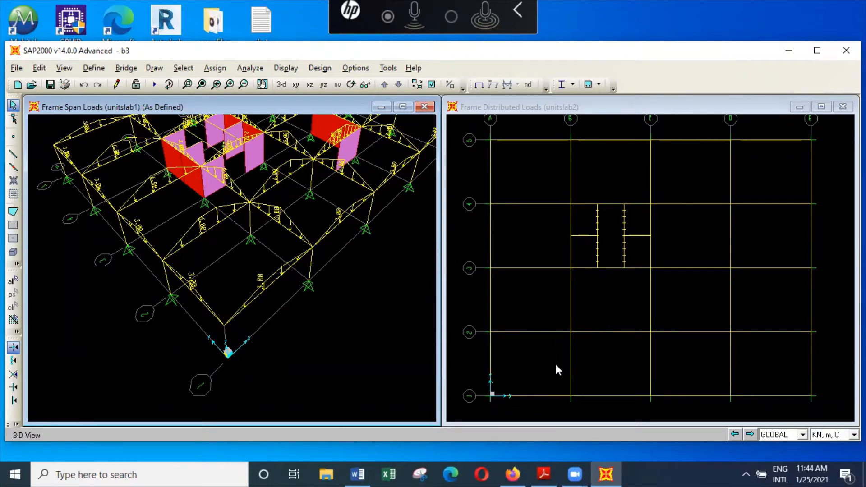
# Examine the unitslab1 span loads on the beams around the wall core and the separate corner wall in the 3-D view
pyautogui.scroll(-2, 301, 239)
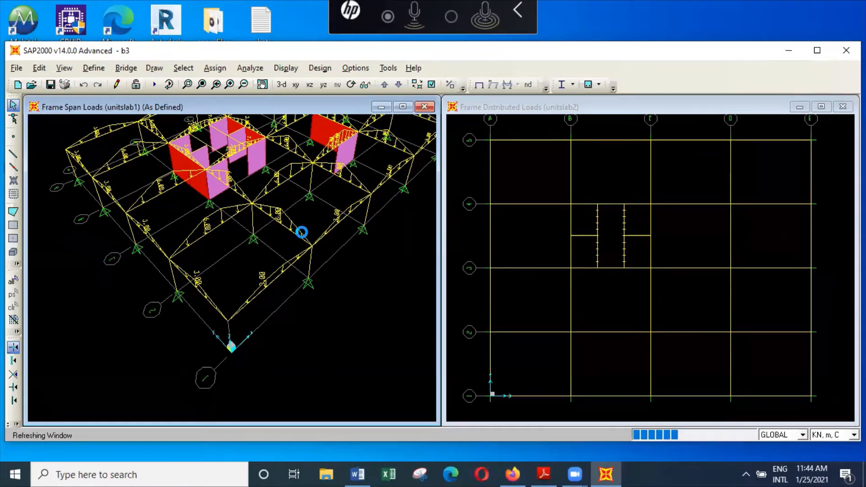
pyautogui.scroll(-3, 302, 241)
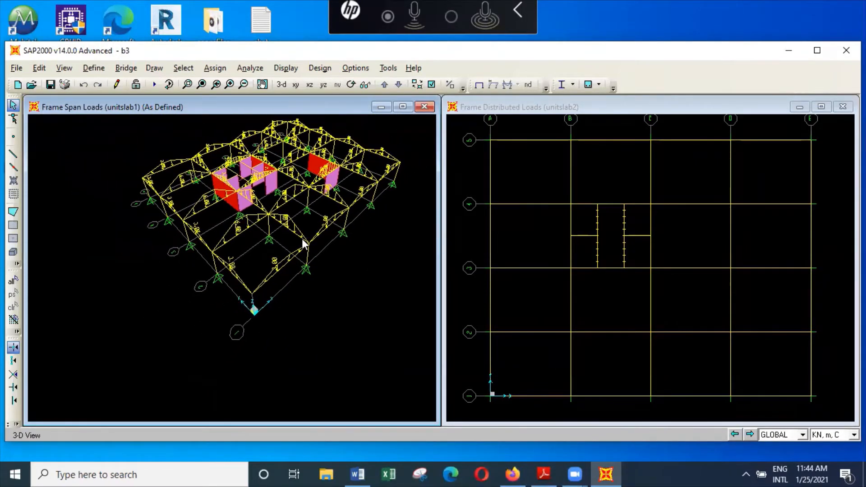
pyautogui.click(187, 84)
pyautogui.moveTo(187, 133); pyautogui.dragTo(301, 212)
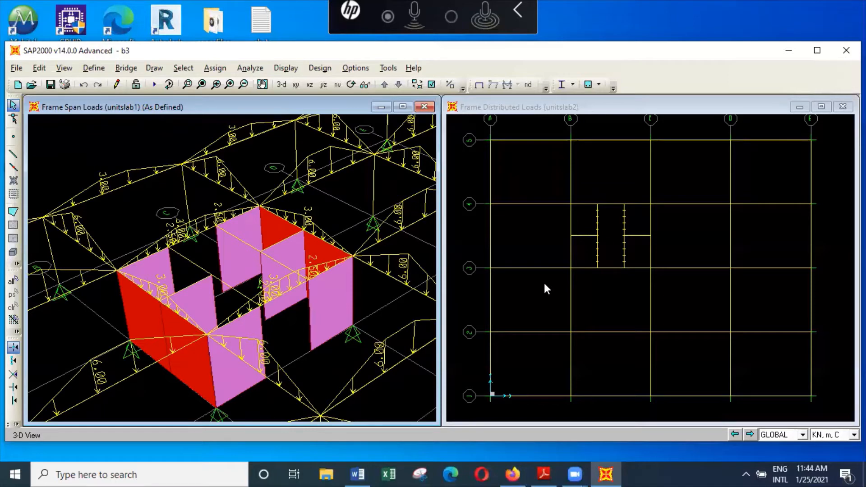
pyautogui.scroll(-1, 397, 306)
pyautogui.scroll(-2, 397, 307)
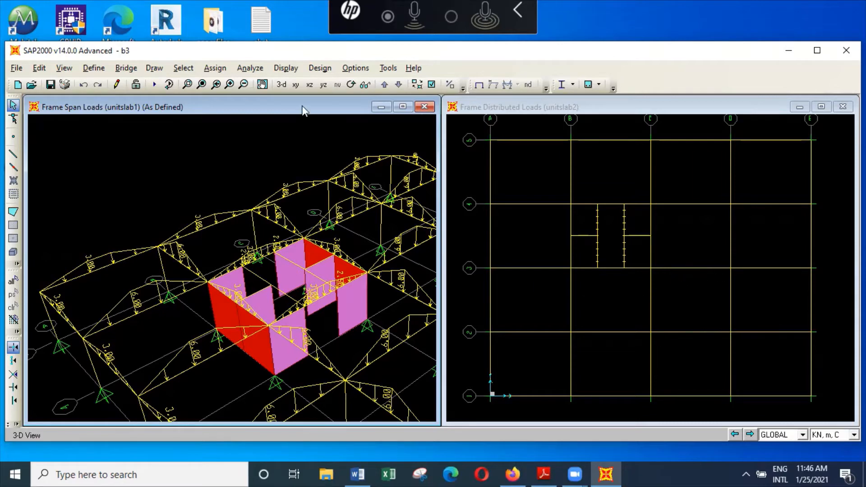
pyautogui.click(262, 85)
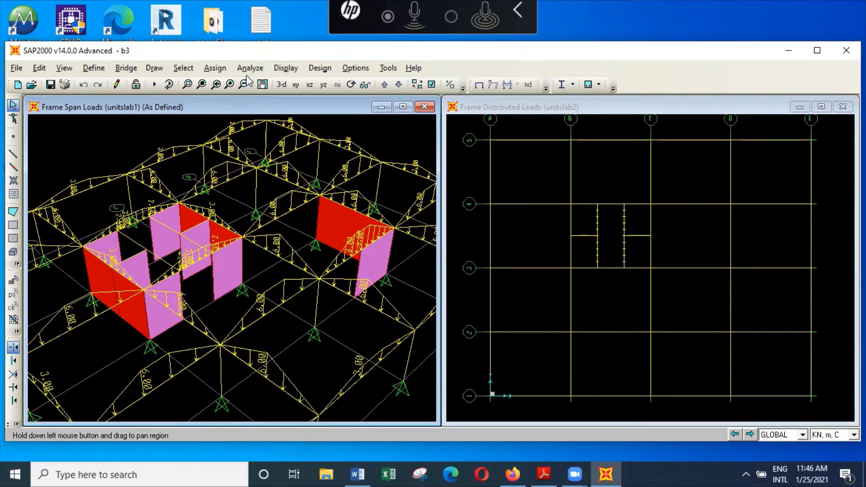
# Show the frame span loading forces of load pattern unitslab2 in the 3-D view and examine the loaded beams across the wall core
pyautogui.click(300, 74)
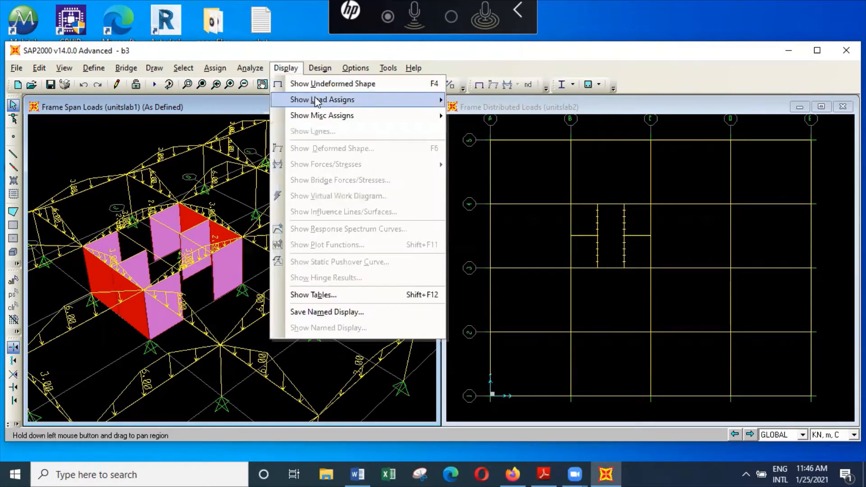
pyautogui.moveTo(351, 102)
pyautogui.click(502, 114)
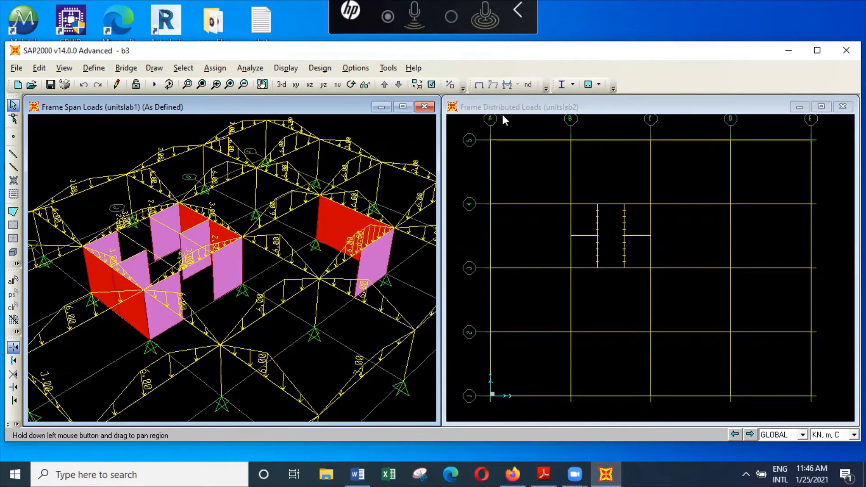
pyautogui.click(556, 130)
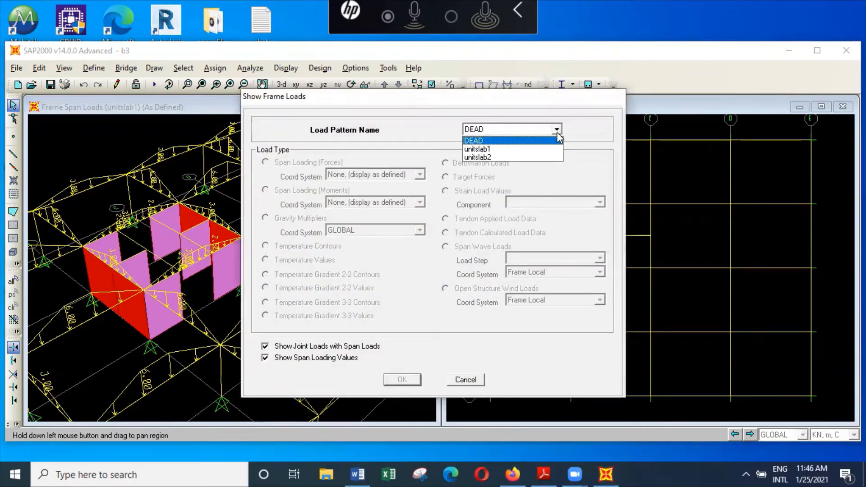
pyautogui.click(545, 157)
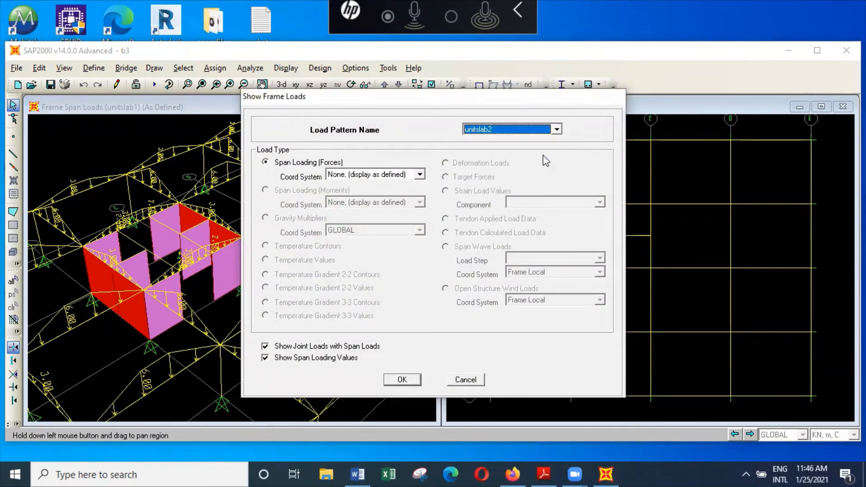
pyautogui.click(418, 380)
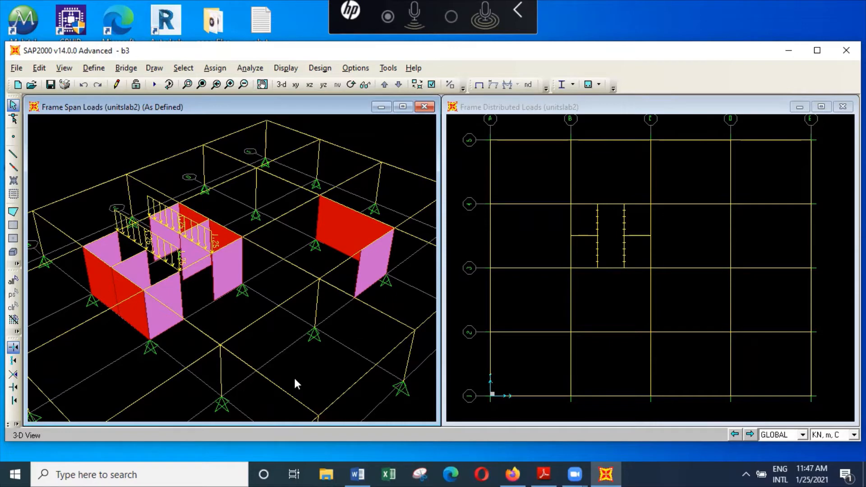
pyautogui.scroll(-4, 358, 338)
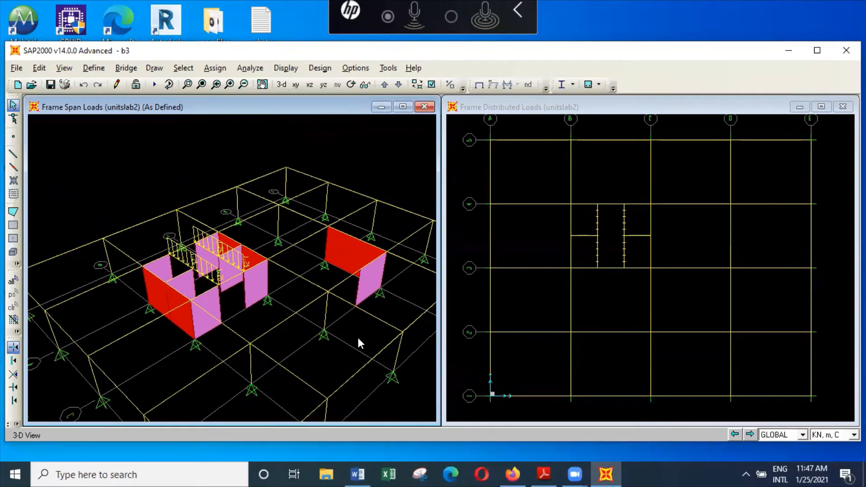
pyautogui.scroll(-1, 358, 338)
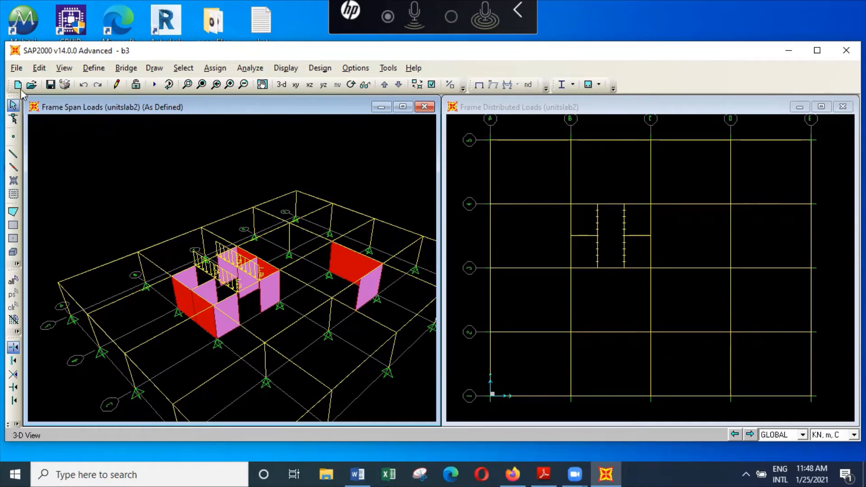
# Close b3 without saving its changes and open the model b4 from the buildings folder
pyautogui.click(17, 68)
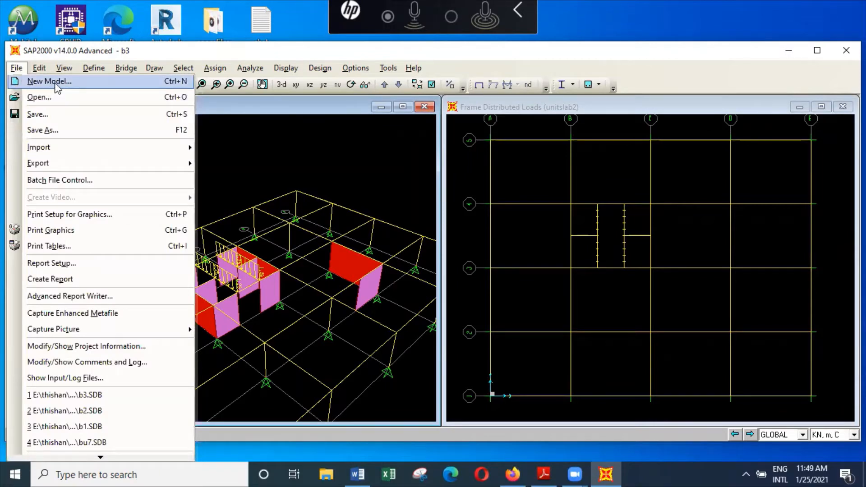
pyautogui.click(39, 98)
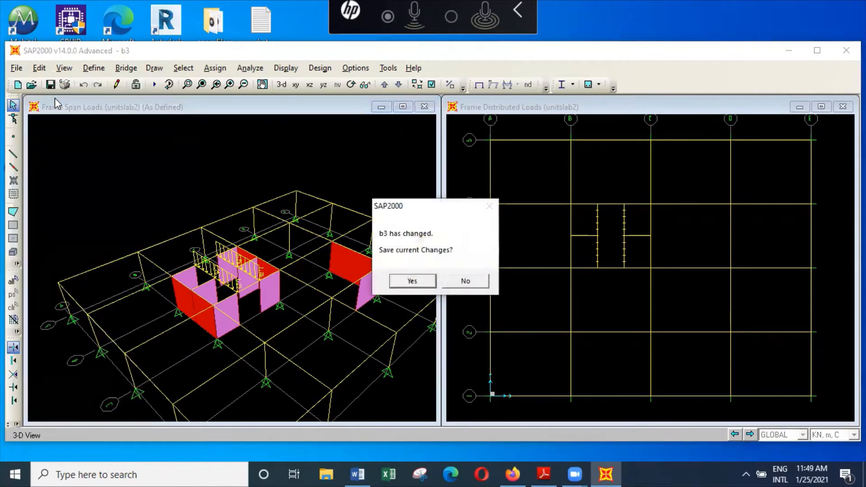
pyautogui.click(467, 282)
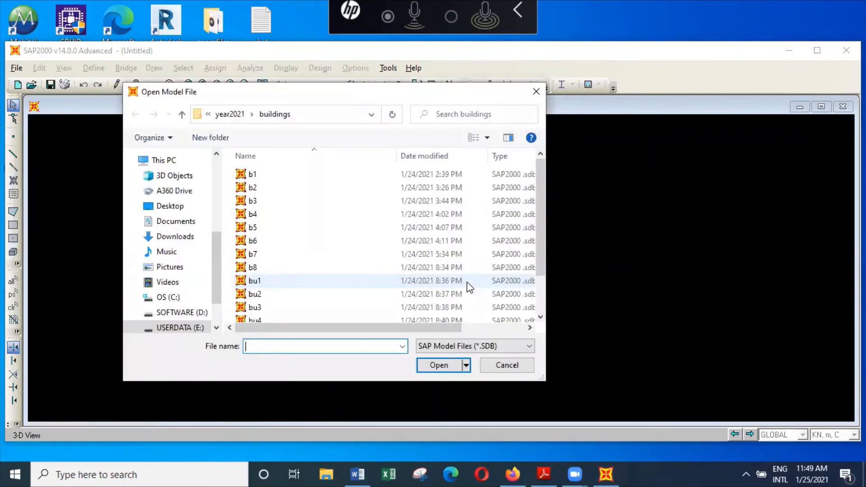
pyautogui.click(276, 215)
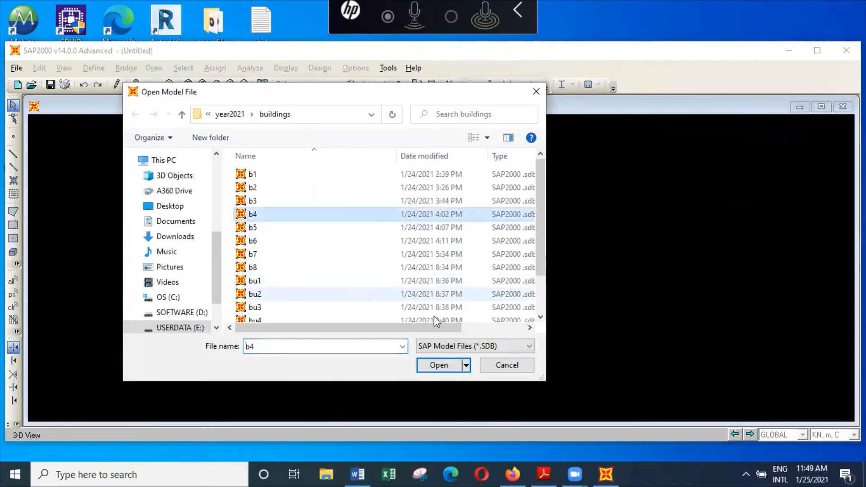
pyautogui.click(446, 364)
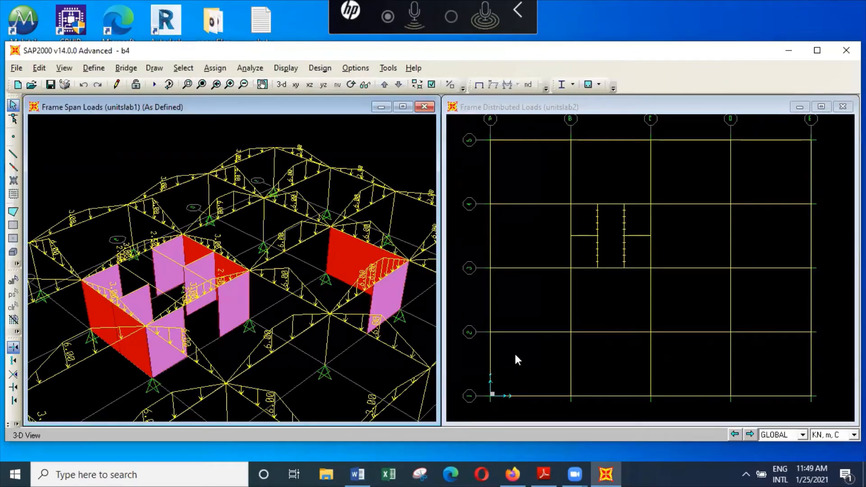
# Examine the unitslab1 span loads of b4 in the 3-D view, both overall and close up around the wall core
pyautogui.scroll(-2, 341, 291)
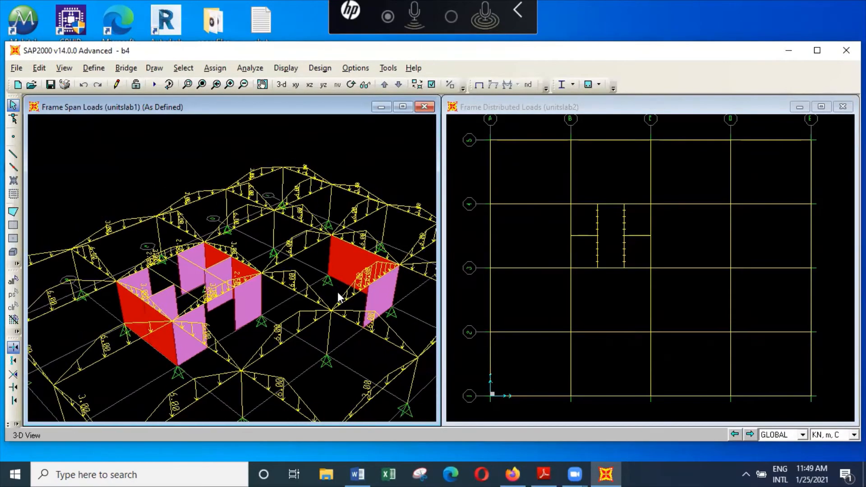
pyautogui.scroll(-4, 342, 294)
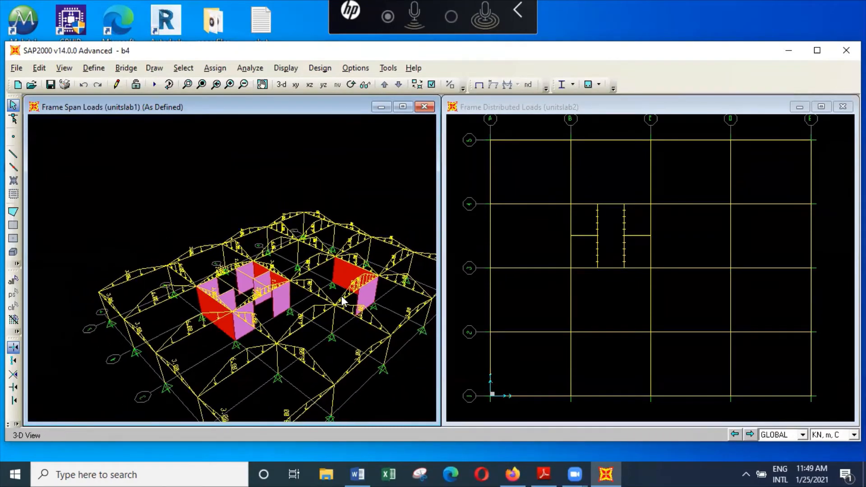
pyautogui.scroll(-3, 341, 300)
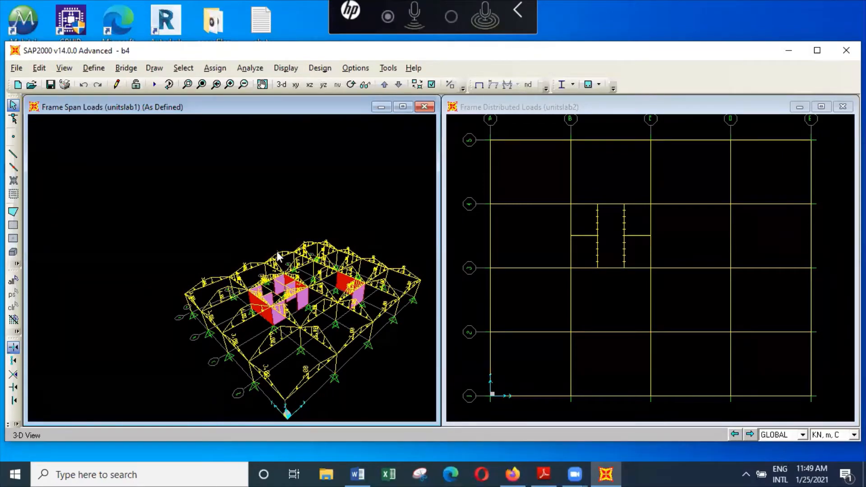
pyautogui.click(188, 85)
pyautogui.moveTo(236, 248); pyautogui.dragTo(333, 331)
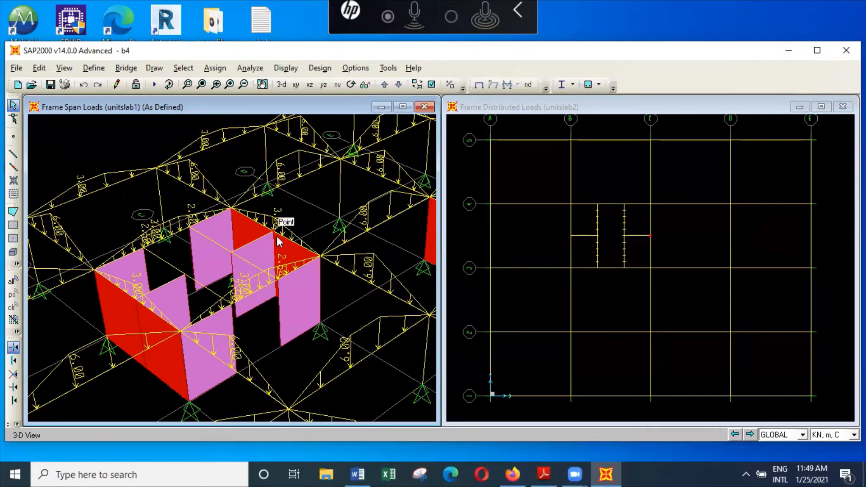
pyautogui.scroll(-2, 279, 230)
pyautogui.scroll(-3, 279, 230)
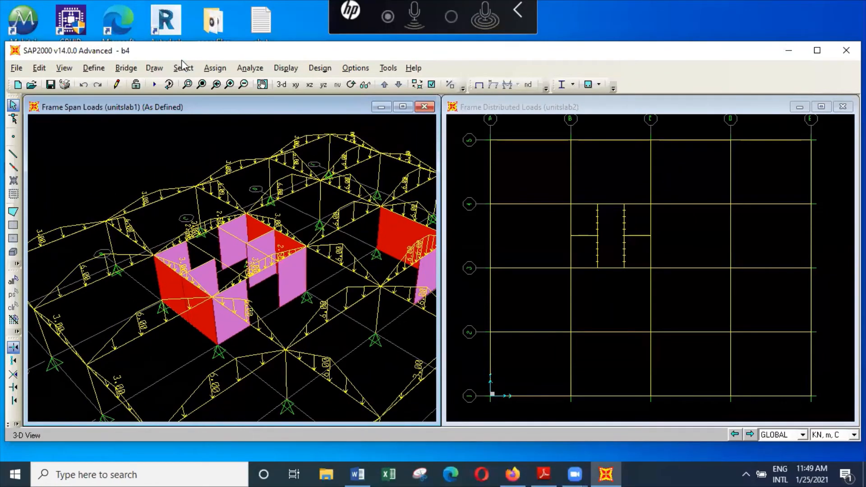
# Turn on the extruded display of the objects in the 3-D view
pyautogui.click(72, 69)
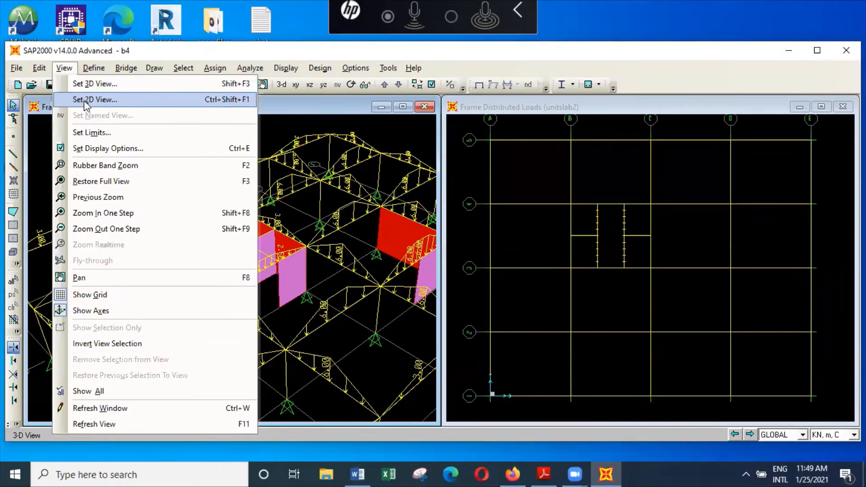
pyautogui.click(102, 149)
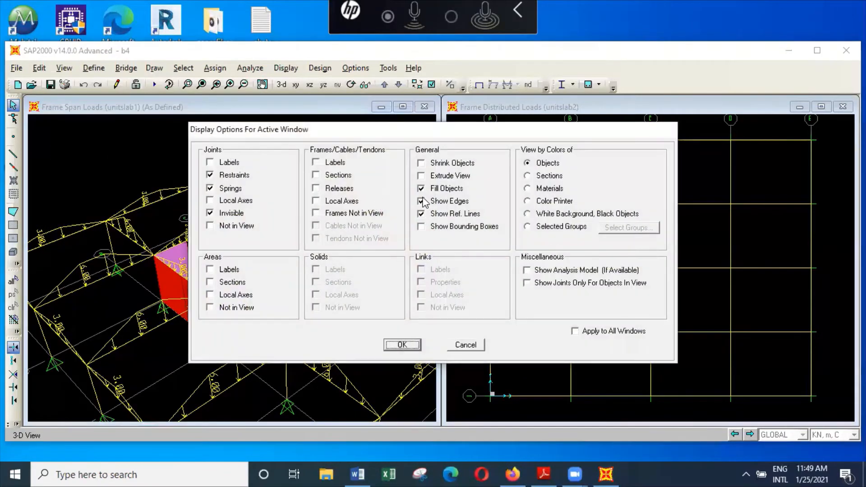
pyautogui.click(441, 176)
pyautogui.click(409, 345)
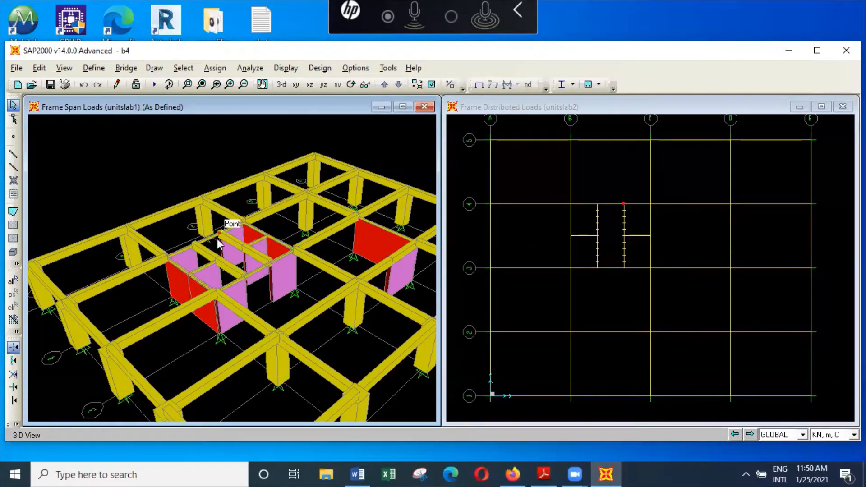
# Select a joint at the wall core and examine the extruded beams, columns and wall panels over the whole floor
pyautogui.click(269, 267)
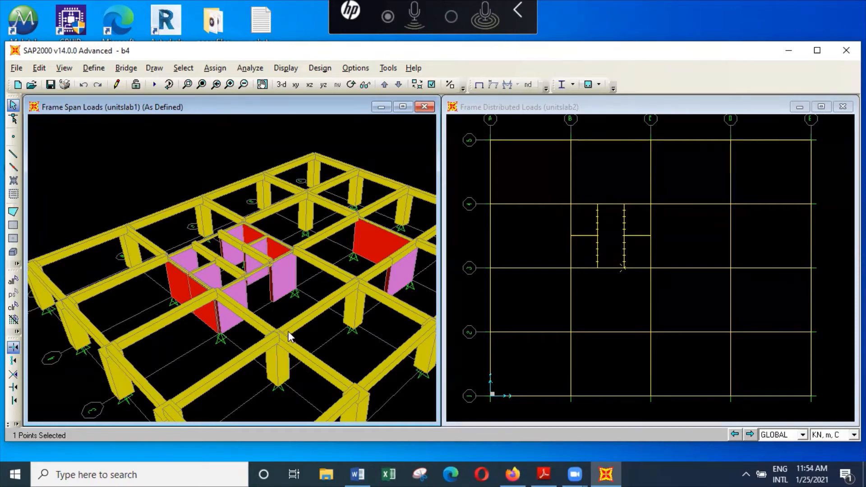
pyautogui.scroll(-4, 289, 336)
pyautogui.scroll(-3, 274, 310)
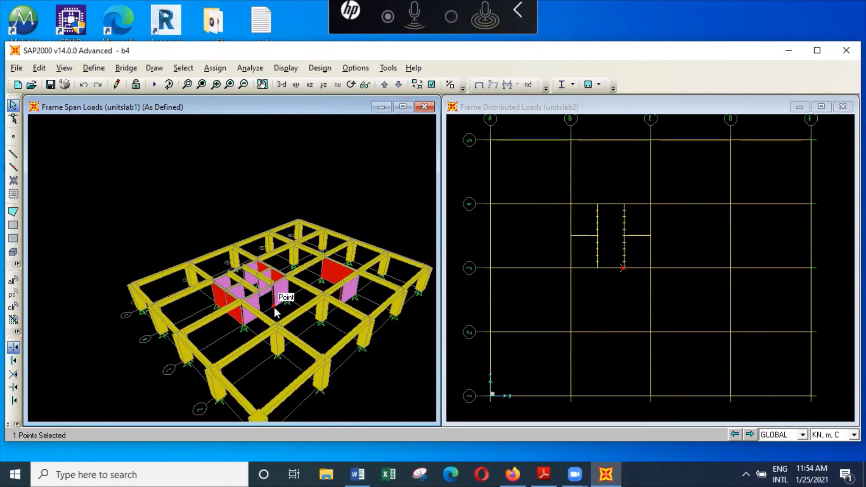
pyautogui.click(262, 84)
pyautogui.moveTo(342, 276); pyautogui.dragTo(294, 231)
pyautogui.click(213, 388)
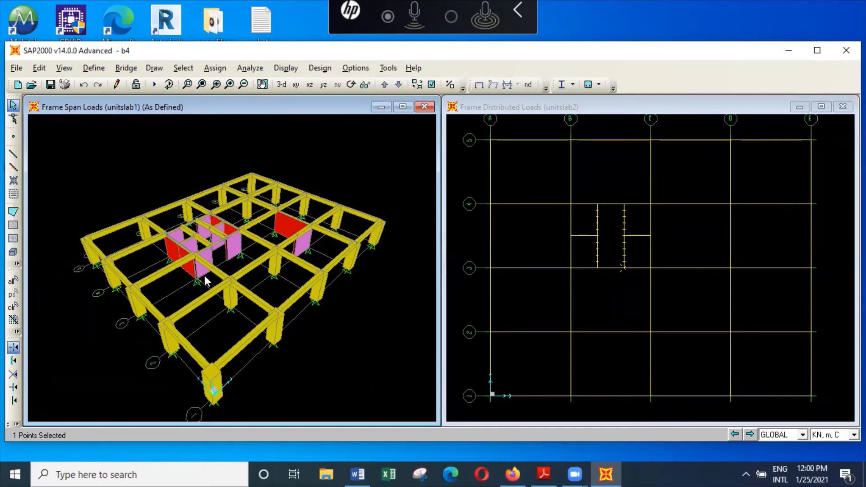
# Examine the weight per unit volume of the slabcon30 material in b4 without changing it
pyautogui.click(93, 68)
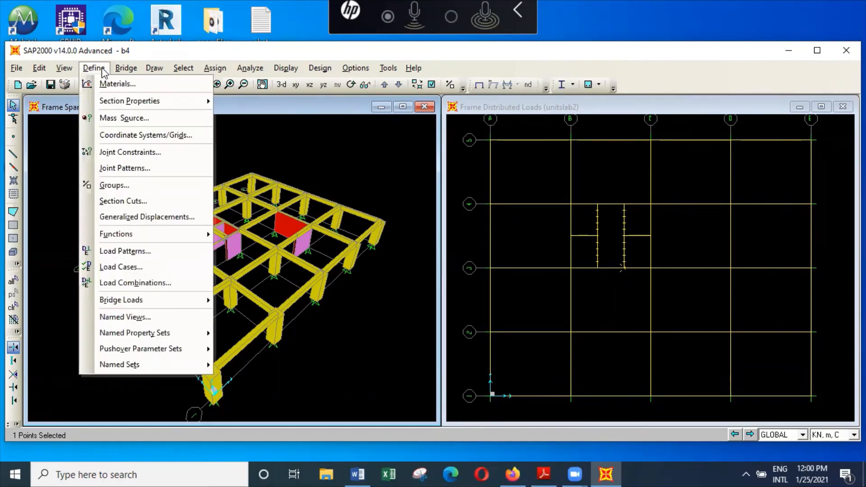
pyautogui.click(118, 85)
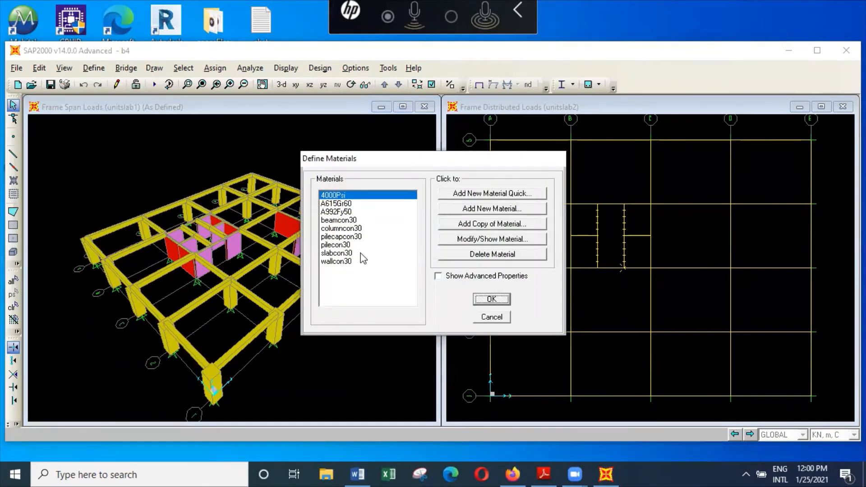
pyautogui.click(361, 253)
pyautogui.click(507, 243)
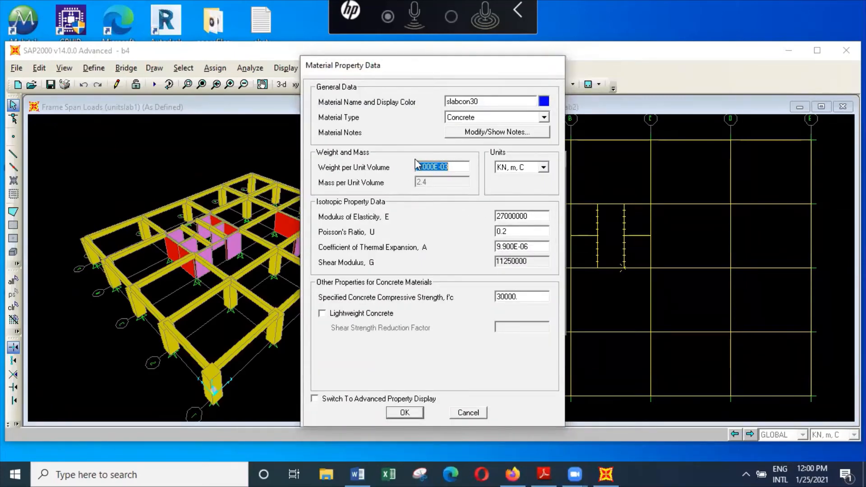
pyautogui.click(471, 413)
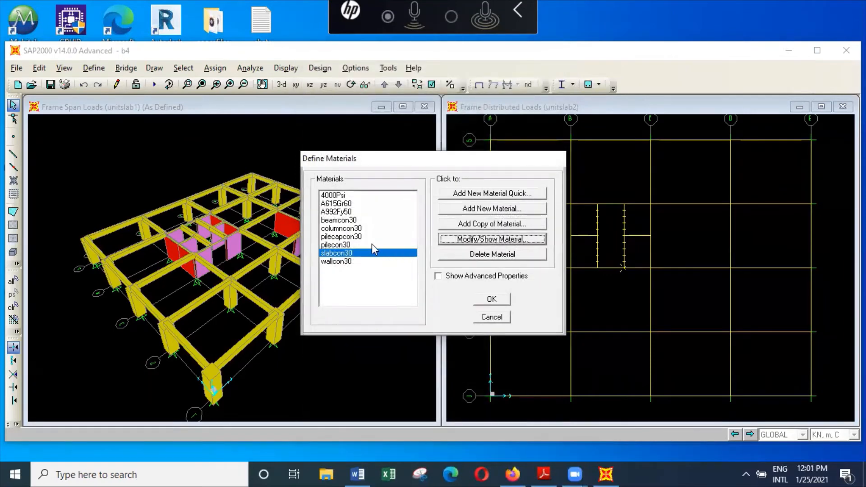
# Compare the properties of the beamcon30 material with those of slabcon30, especially the weight per unit volume
pyautogui.click(367, 220)
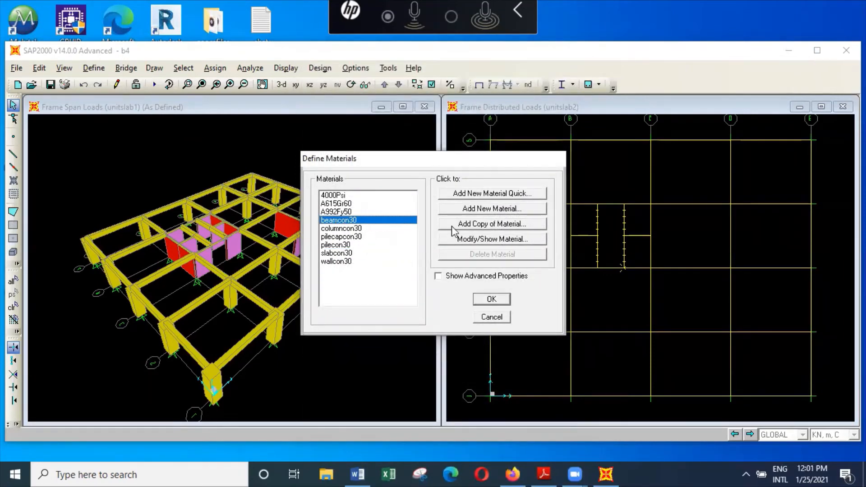
pyautogui.click(506, 238)
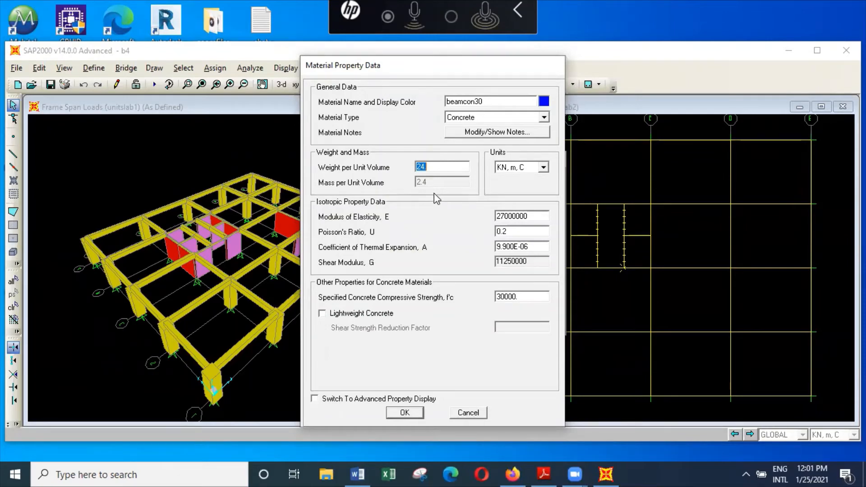
pyautogui.click(412, 412)
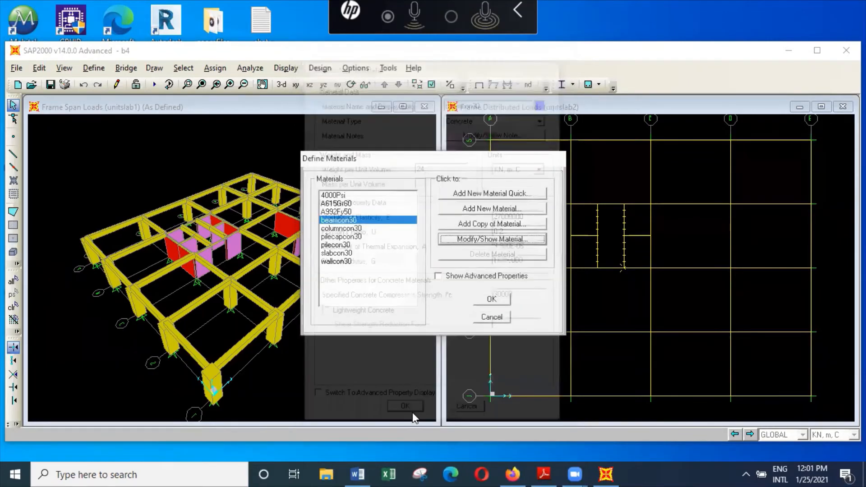
pyautogui.click(359, 253)
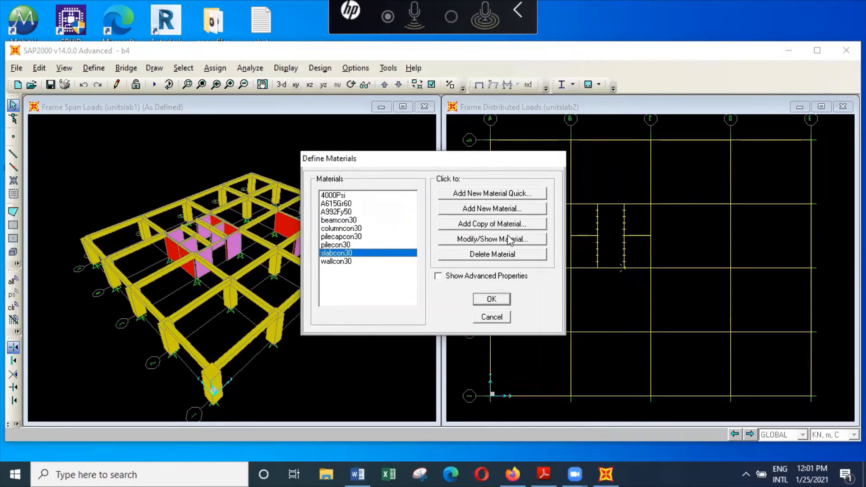
pyautogui.click(523, 242)
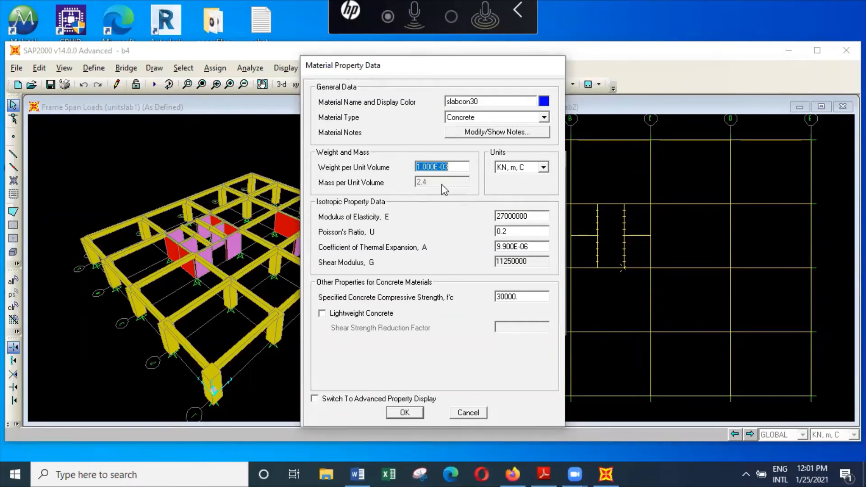
pyautogui.click(468, 413)
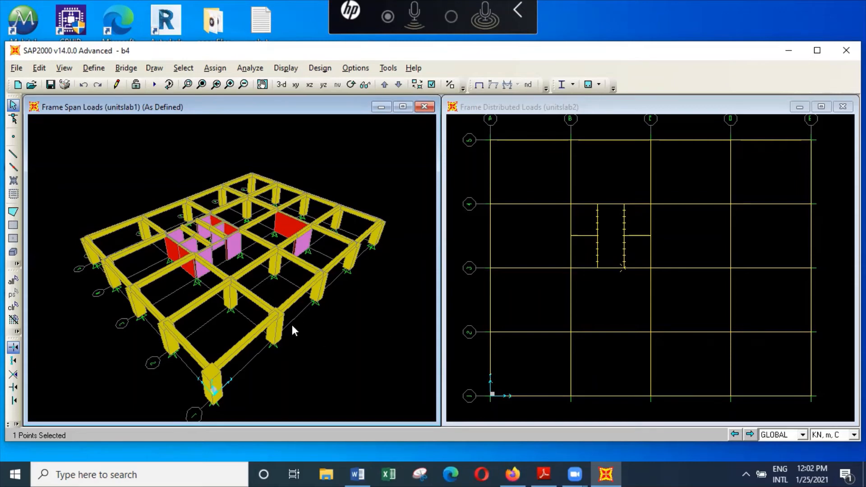
# Close b4 without saving its changes and open the model b5 to view its span loads in 3-D
pyautogui.click(16, 68)
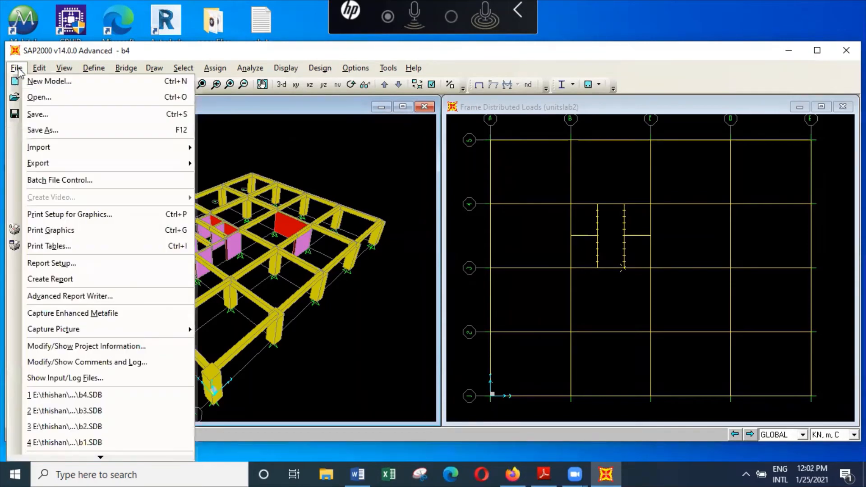
pyautogui.click(48, 98)
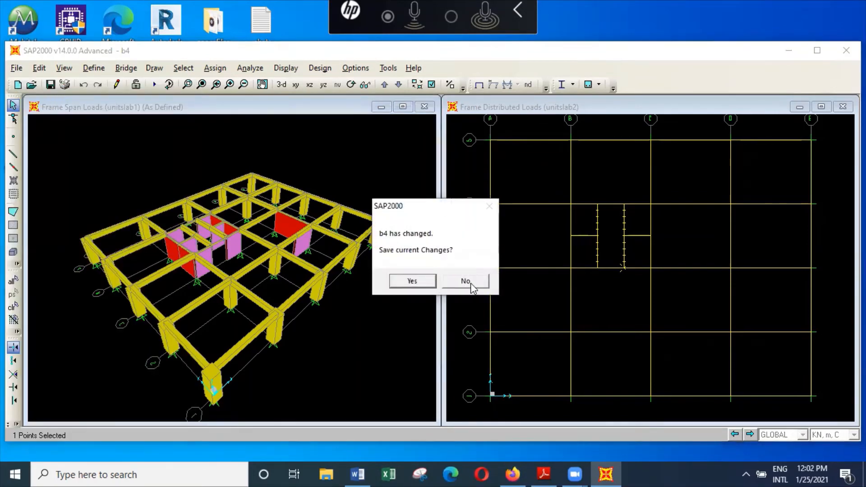
pyautogui.click(465, 281)
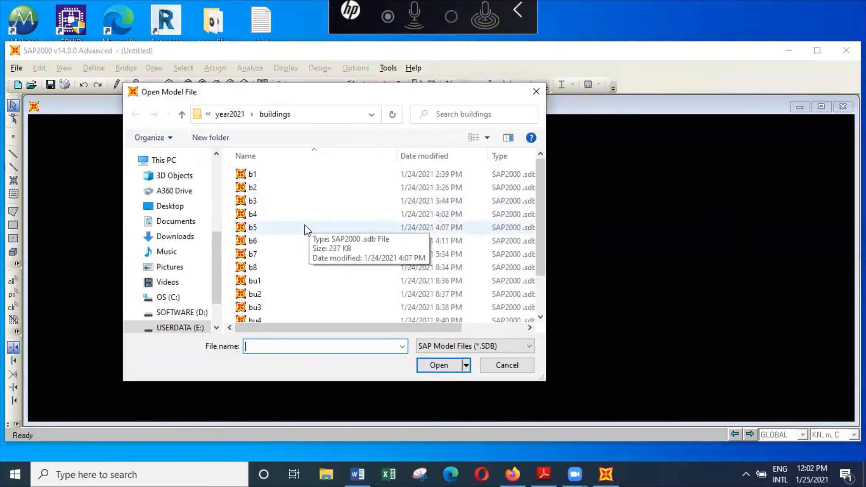
pyautogui.click(252, 227)
pyautogui.click(438, 365)
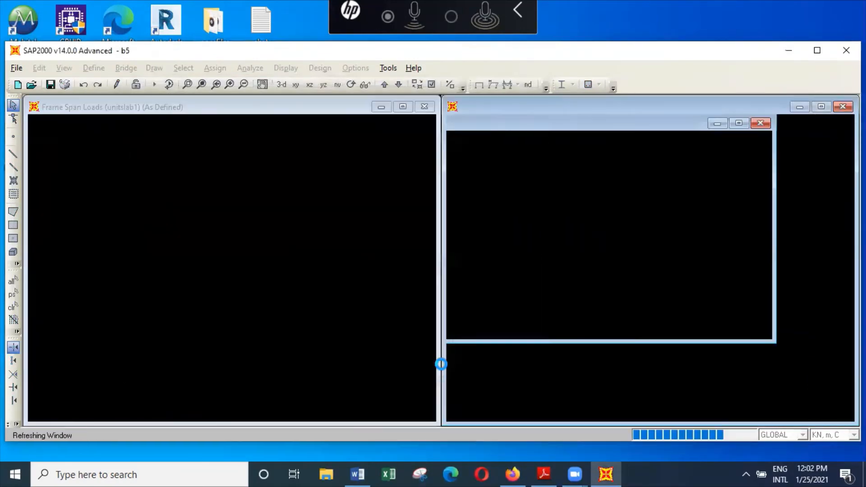
pyautogui.scroll(-3, 318, 245)
pyautogui.scroll(-3, 322, 251)
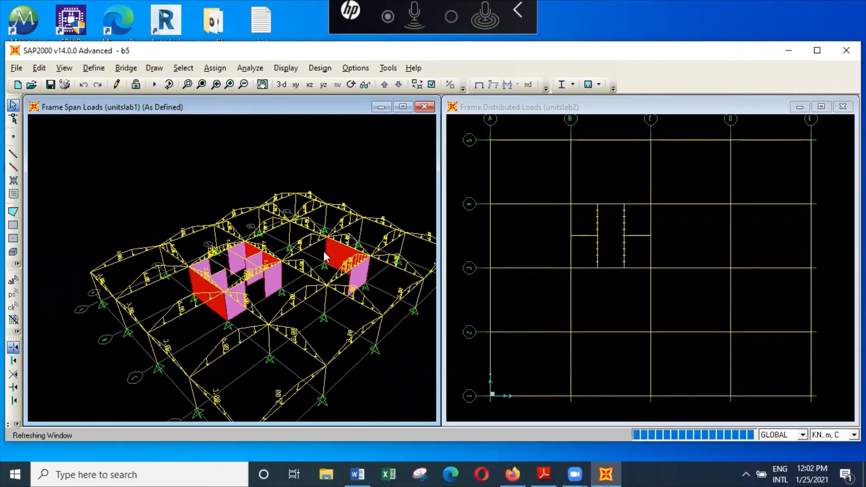
pyautogui.scroll(-2, 323, 252)
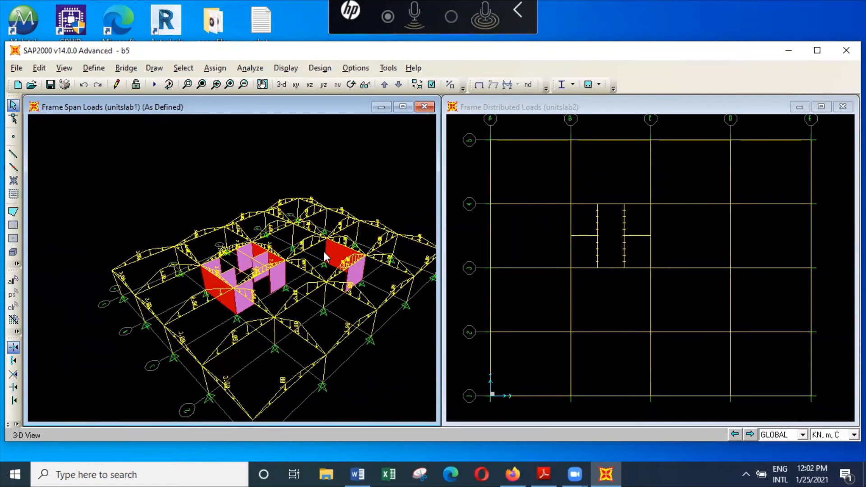
# Close b5 without saving its changes and open the model b6 to view its slab panels in 3-D
pyautogui.click(16, 68)
pyautogui.click(53, 99)
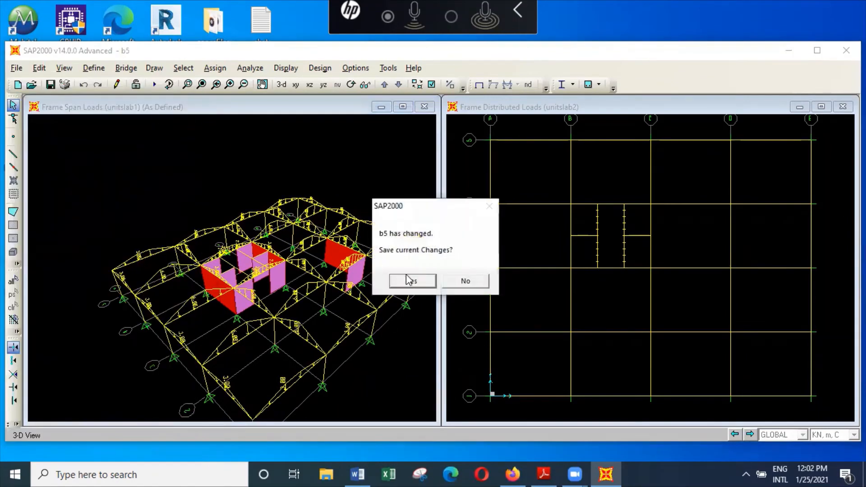
pyautogui.click(460, 281)
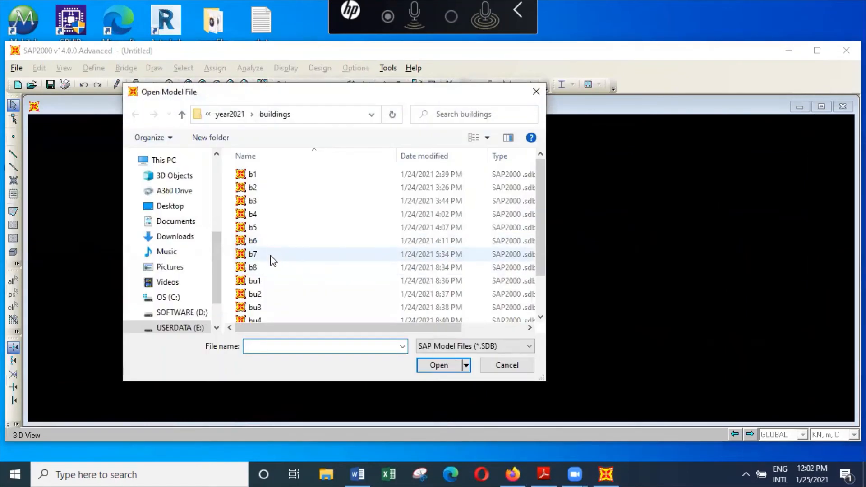
pyautogui.click(271, 242)
pyautogui.click(440, 366)
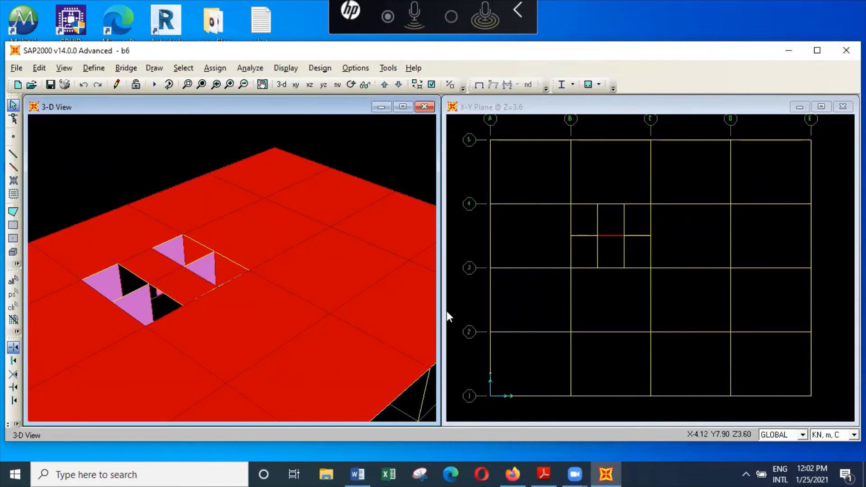
pyautogui.scroll(-5, 388, 258)
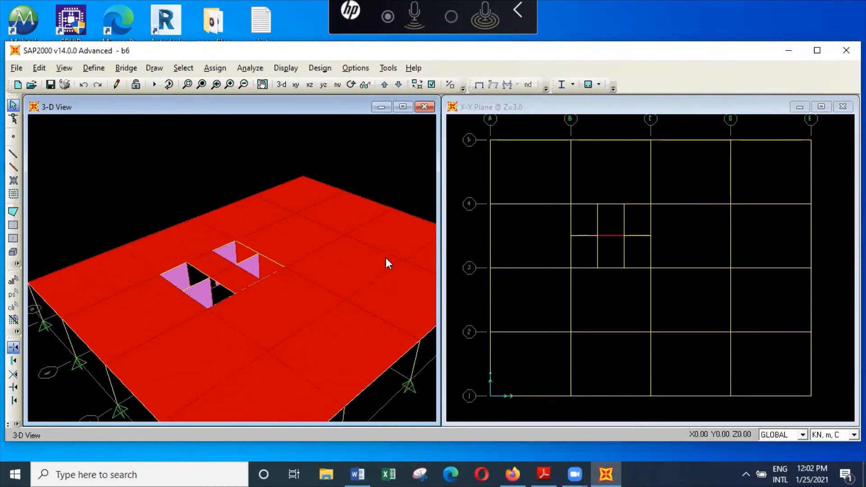
pyautogui.scroll(-3, 387, 259)
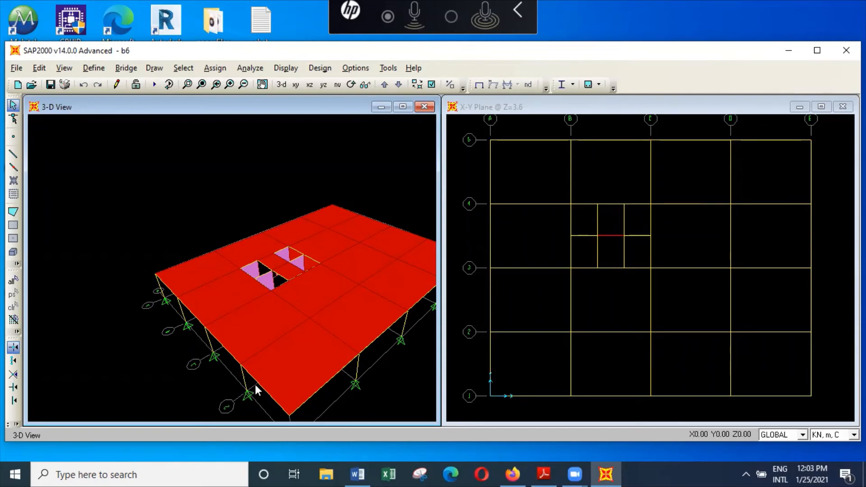
# Change the type of the load pattern winx to WIND in the load pattern definitions
pyautogui.click(93, 67)
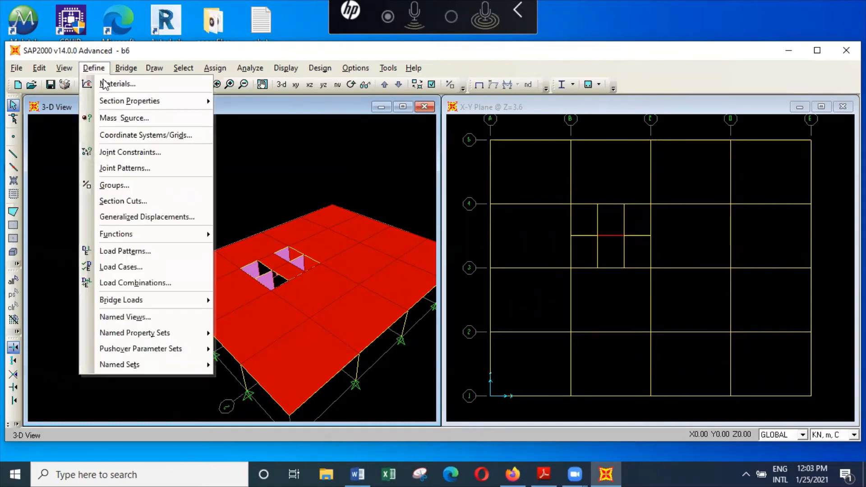
pyautogui.click(174, 251)
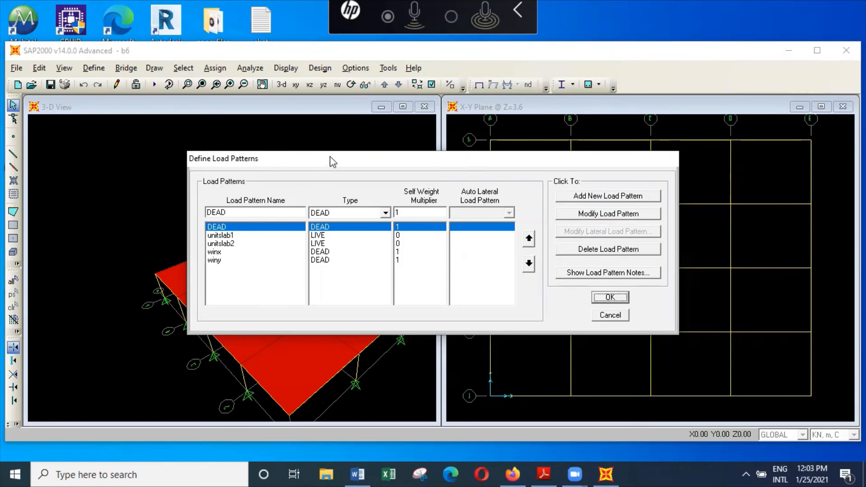
pyautogui.moveTo(338, 160); pyautogui.dragTo(537, 106)
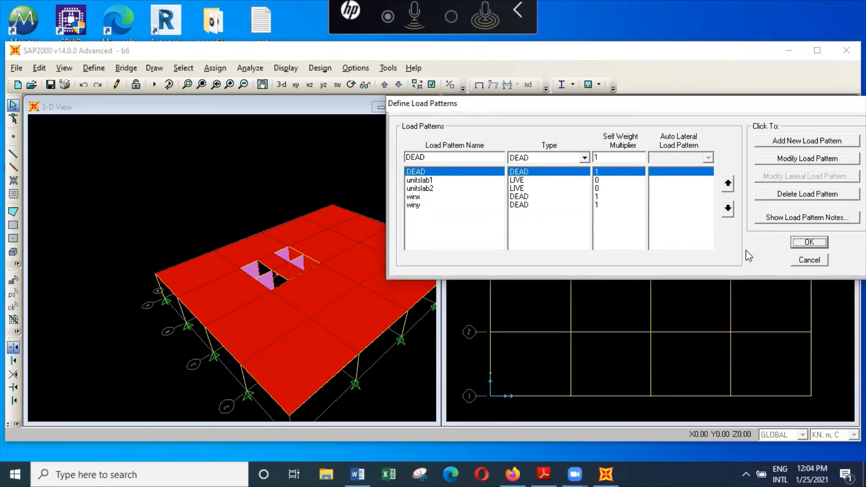
pyautogui.click(616, 197)
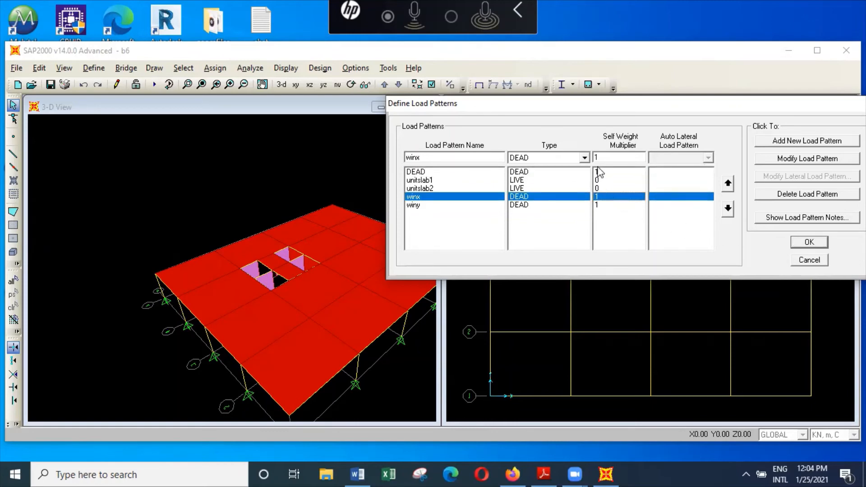
pyautogui.click(584, 158)
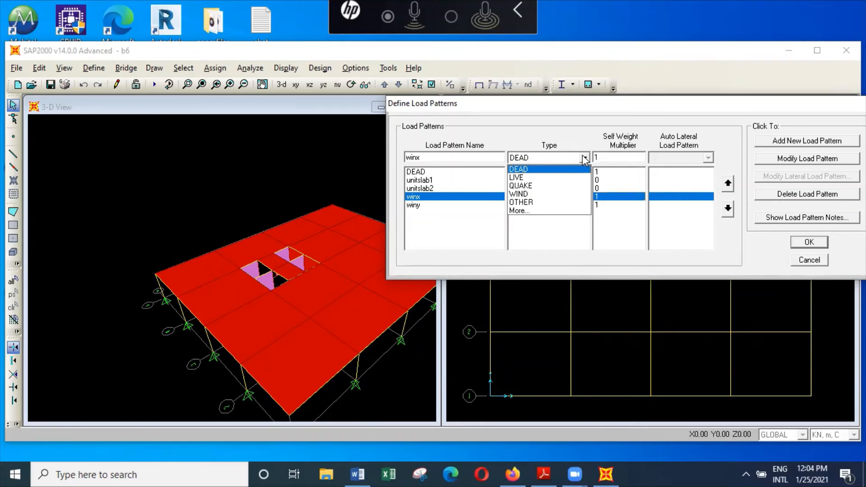
pyautogui.click(559, 194)
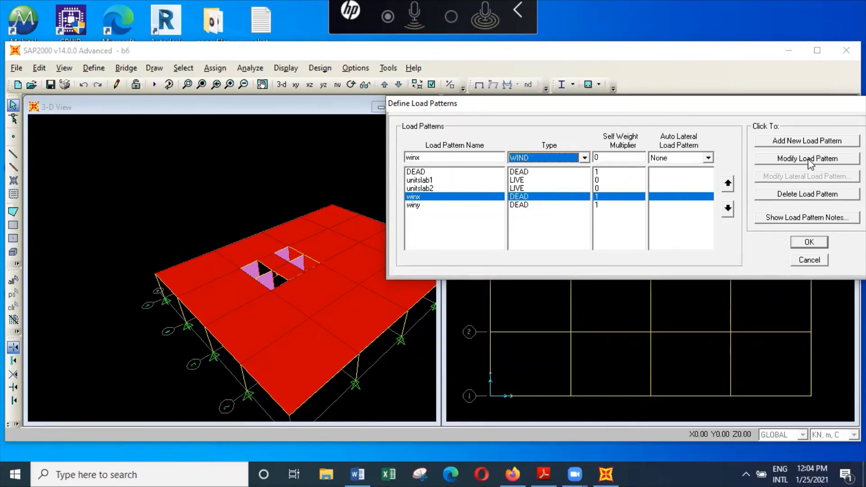
pyautogui.click(807, 158)
# Change the type of the load pattern winy to WIND and accept the load pattern definitions
pyautogui.click(572, 207)
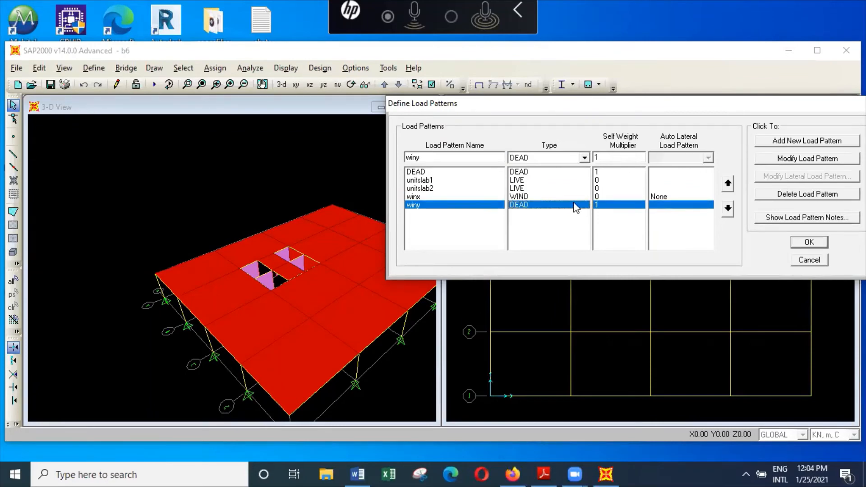
pyautogui.click(585, 157)
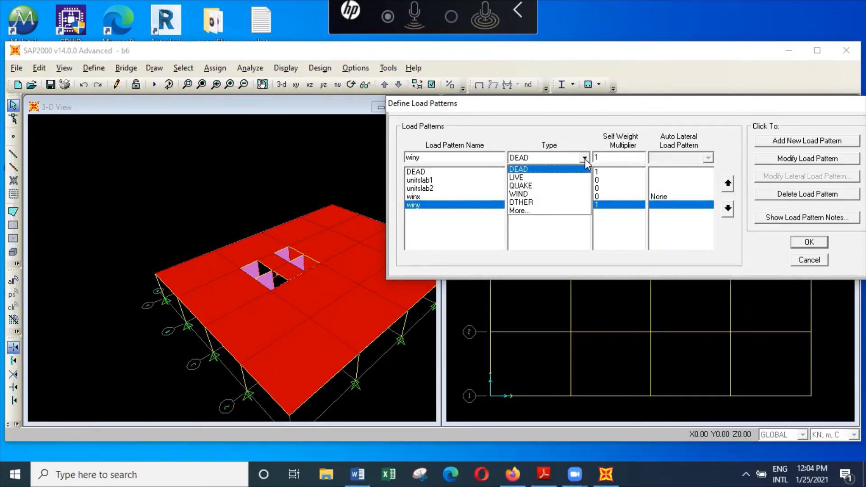
pyautogui.click(564, 194)
pyautogui.click(810, 158)
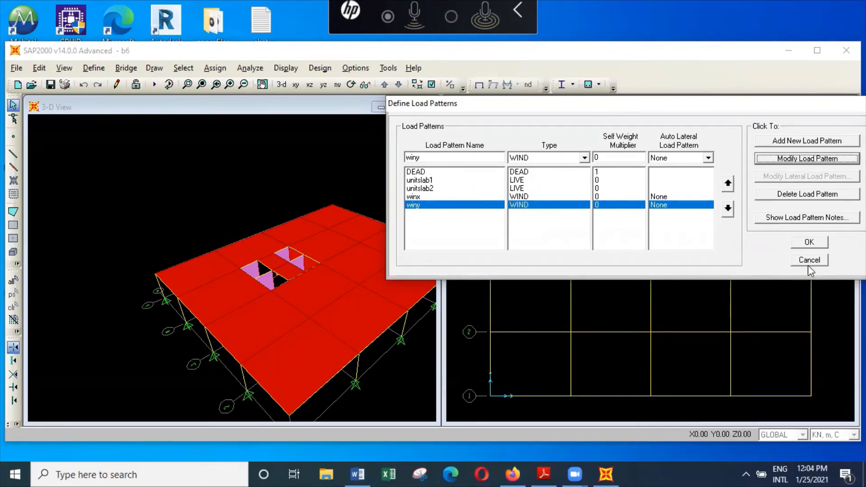
pyautogui.click(814, 244)
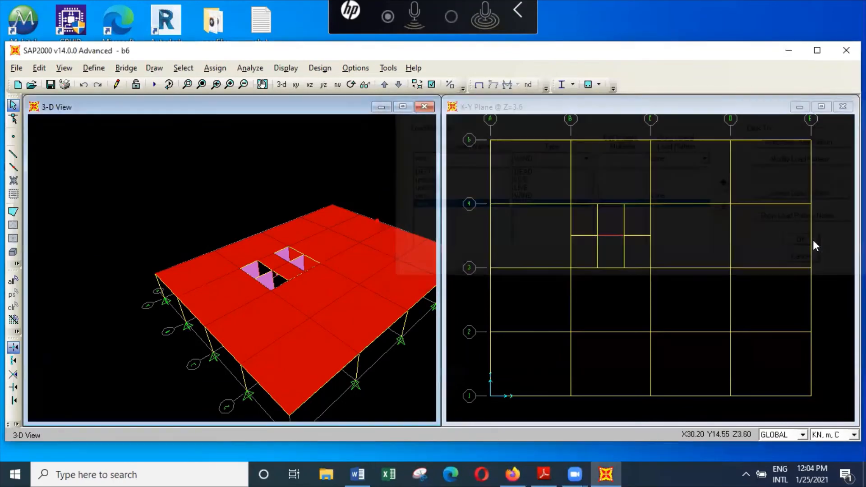
# Save the model b6 and centre the whole slab floor in the 3-D view
pyautogui.click(17, 68)
pyautogui.click(48, 114)
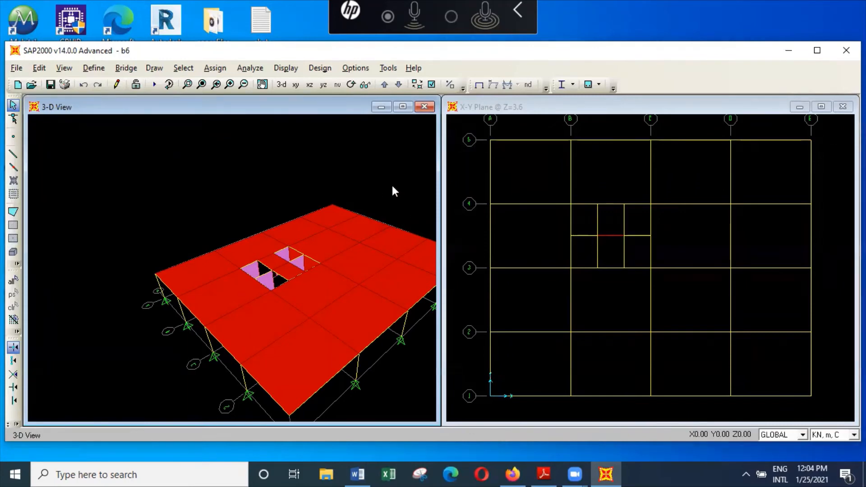
pyautogui.click(263, 85)
pyautogui.moveTo(369, 273); pyautogui.dragTo(308, 232)
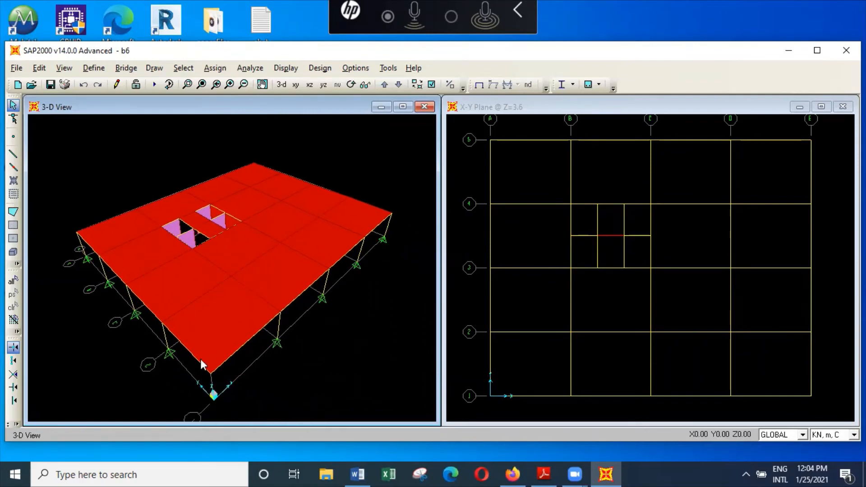